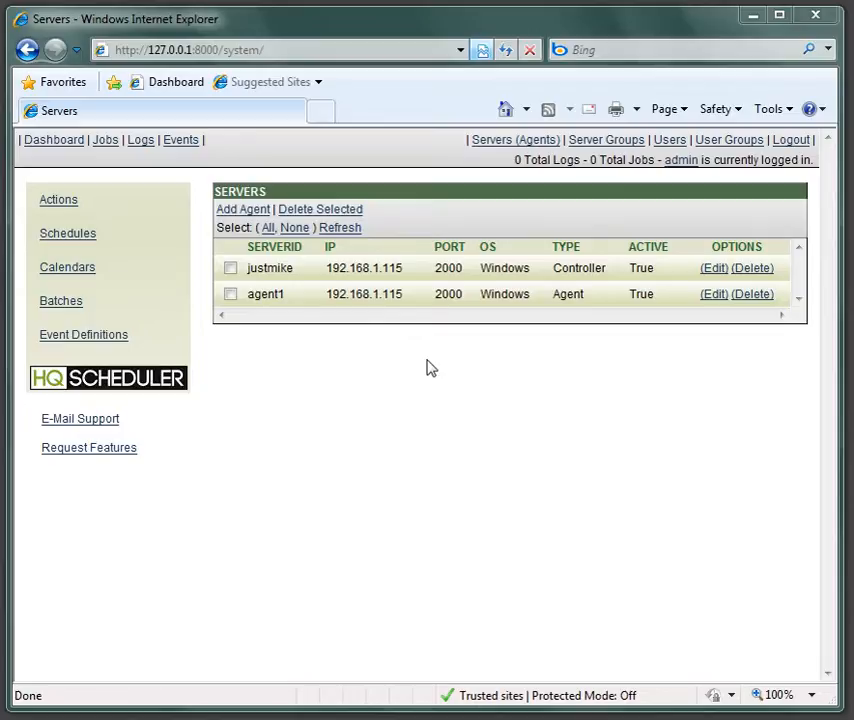
Examine the server types and IP addresses listed for the controller and agent1
mouse_move(551, 268)
left_mouse_down()
mouse_move(608, 270)
mouse_move(552, 290)
left_mouse_up()
left_click(560, 450)
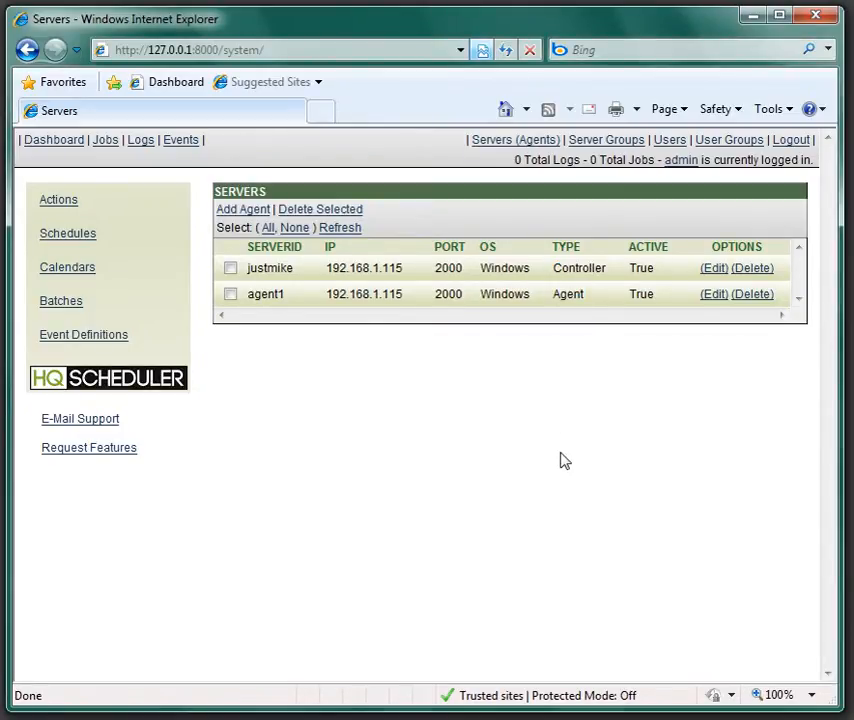
left_click_drag(403, 294, 322, 295)
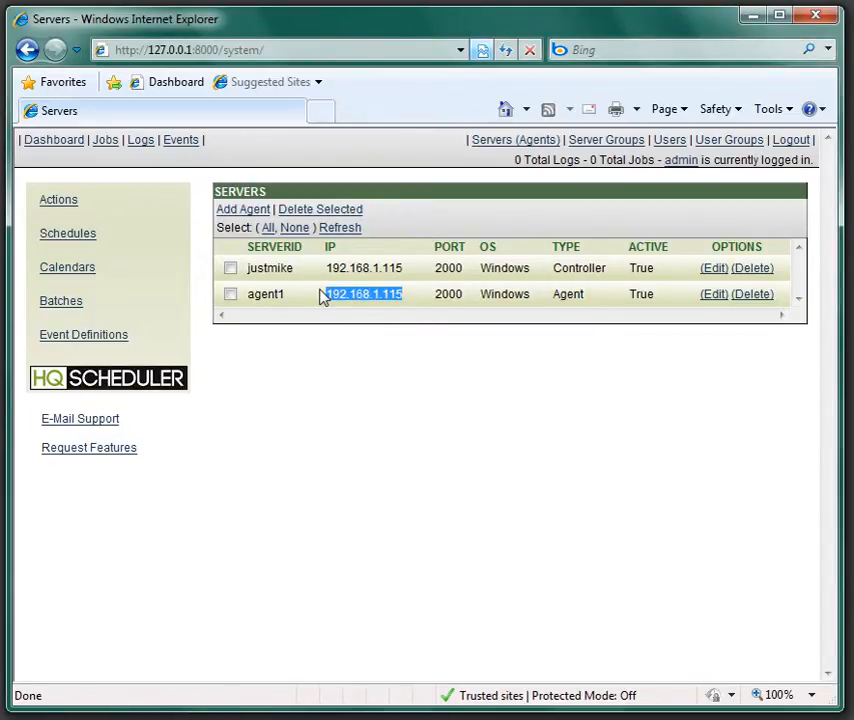
left_click(510, 457)
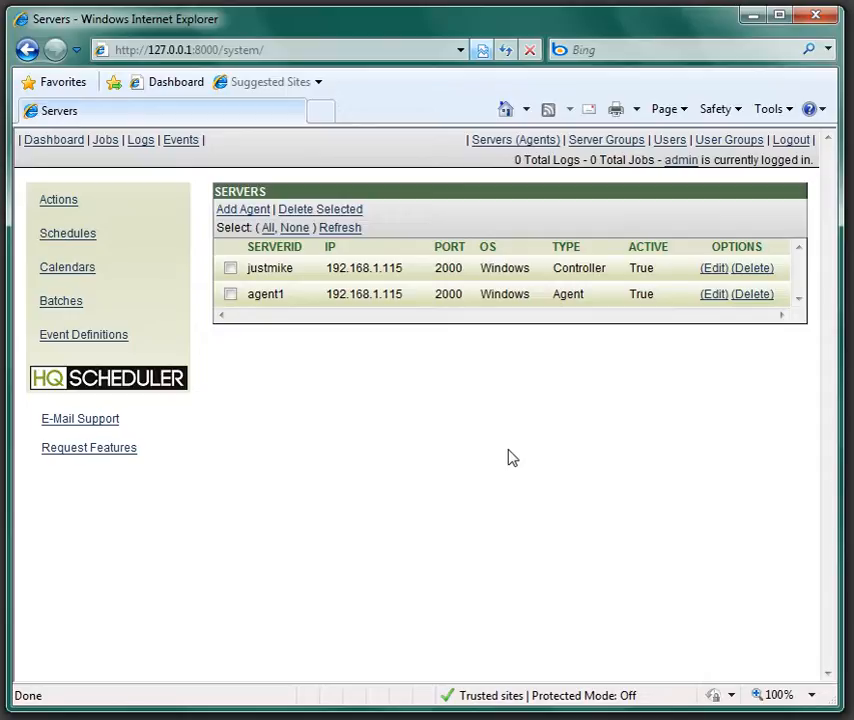
Add an action with the ID echo and set its command to "echo Hello World!"
left_click(68, 205)
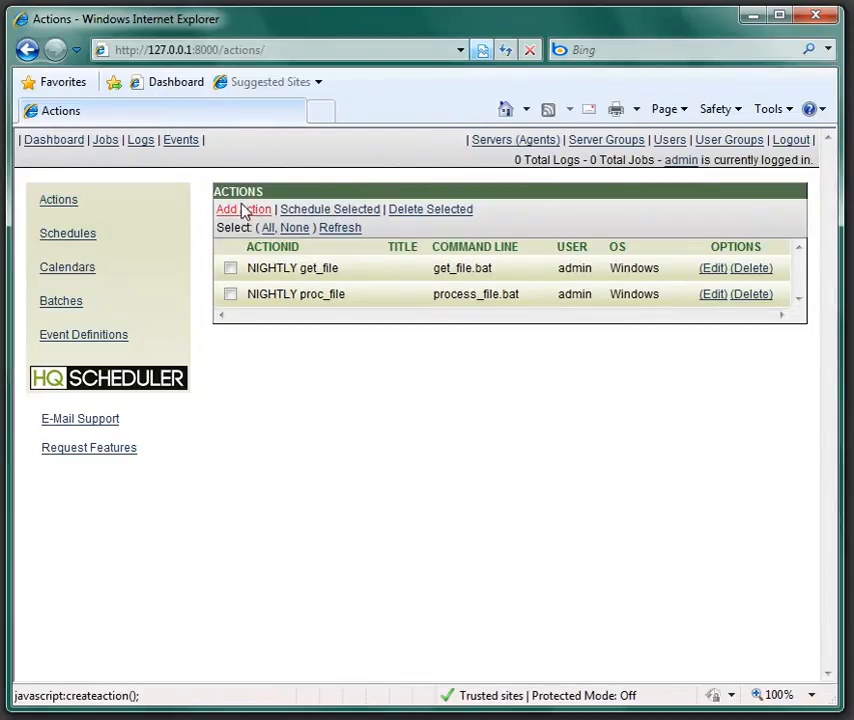
left_click(245, 218)
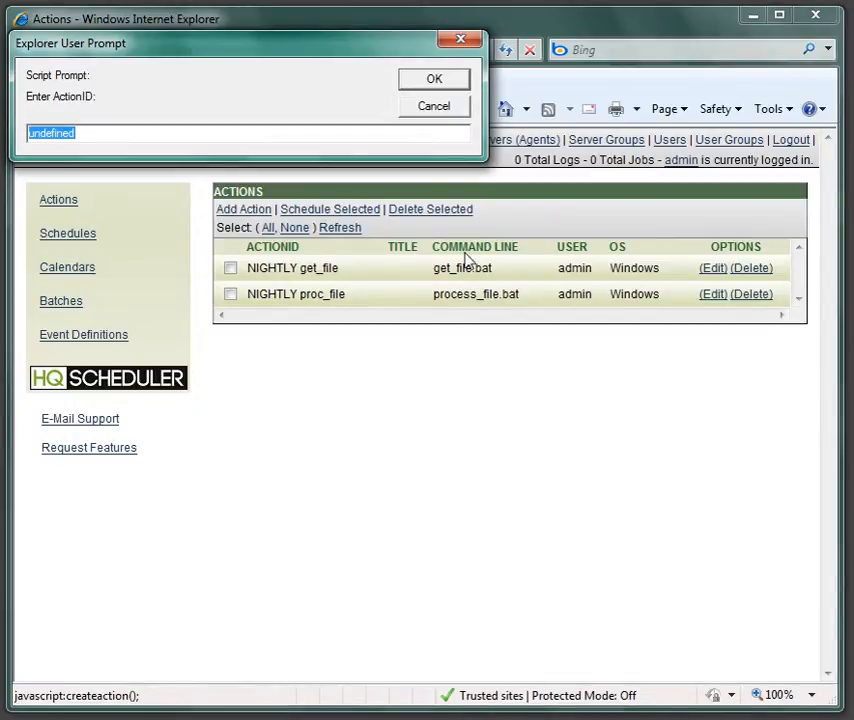
type("echo")
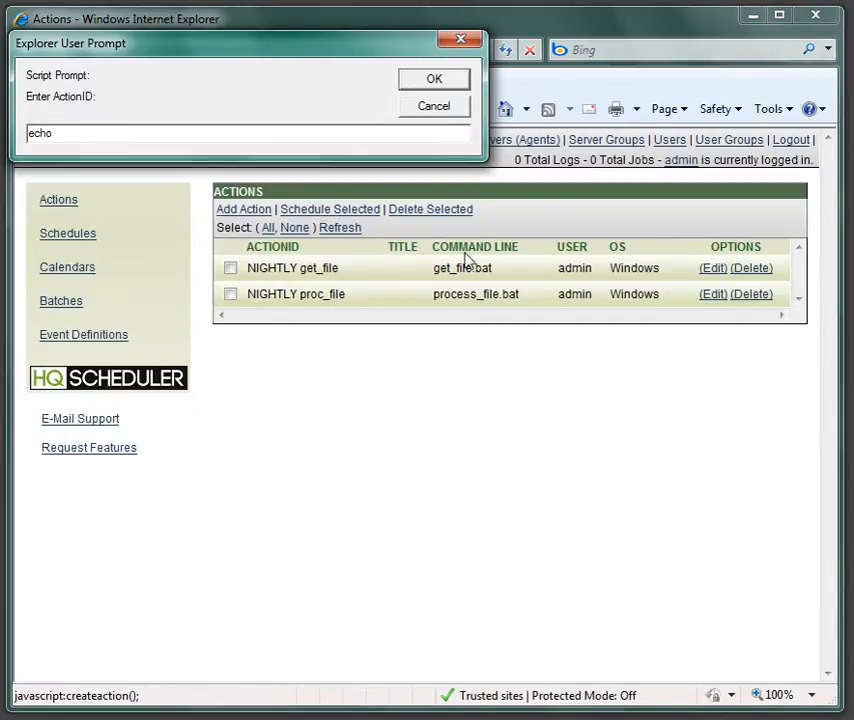
key("Return")
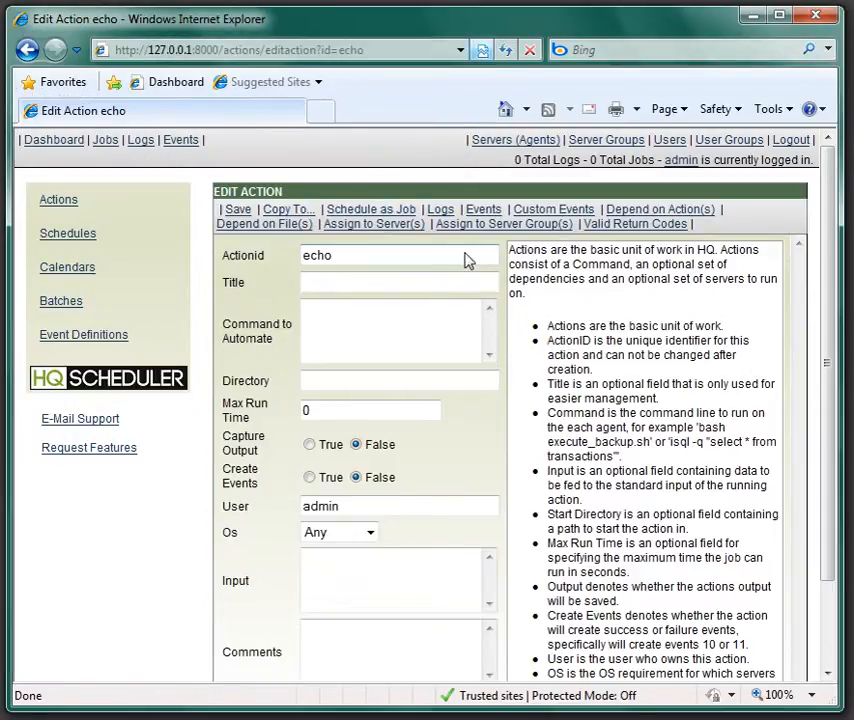
left_click(463, 330)
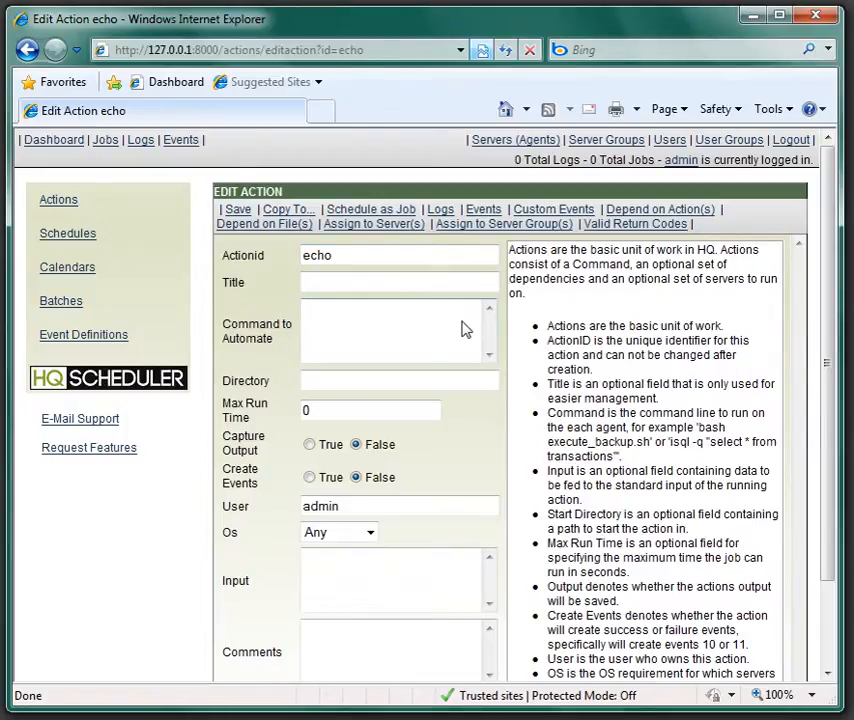
type("echo Hello World!")
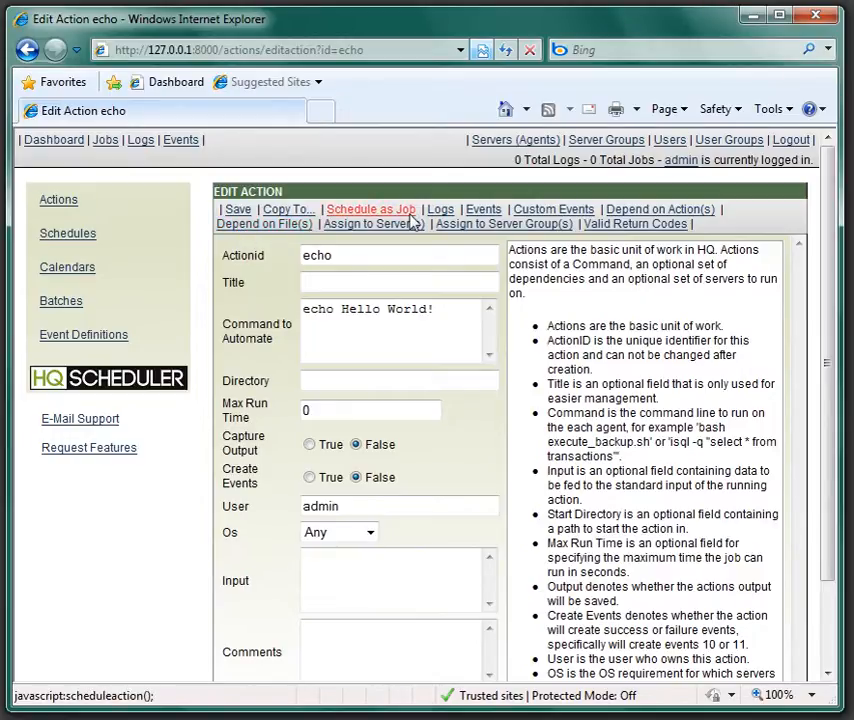
Schedule the echo action as a job, set the job's status to Scheduled and save it
left_click(409, 220)
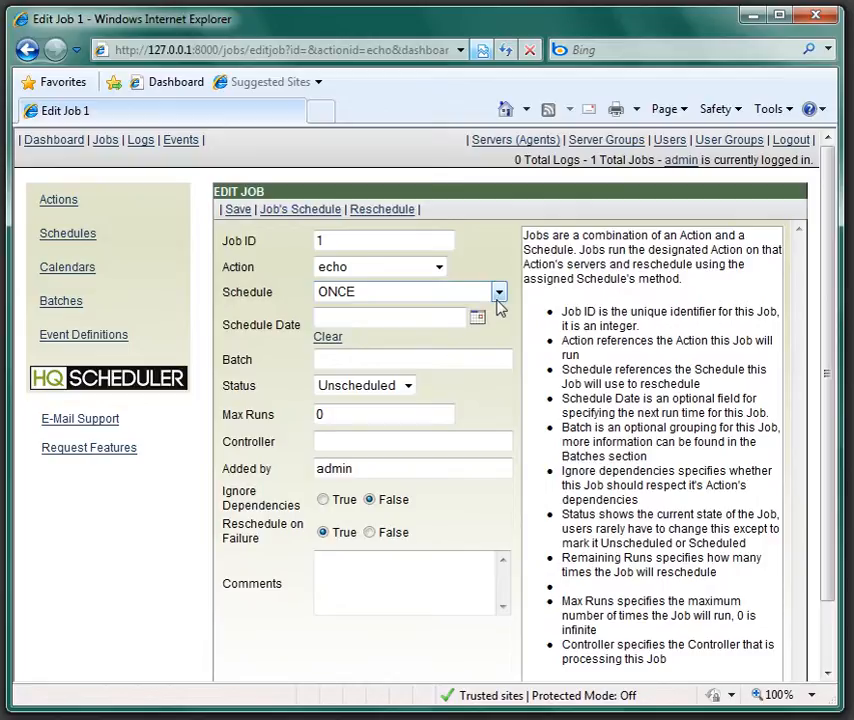
left_click(387, 388)
left_click(386, 390)
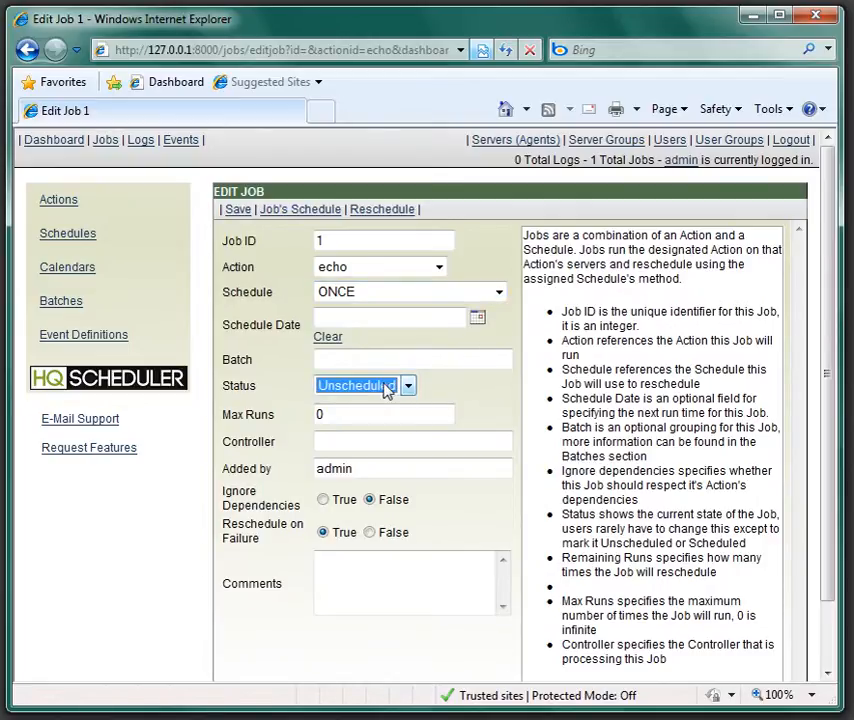
left_click(387, 390)
left_click(390, 405)
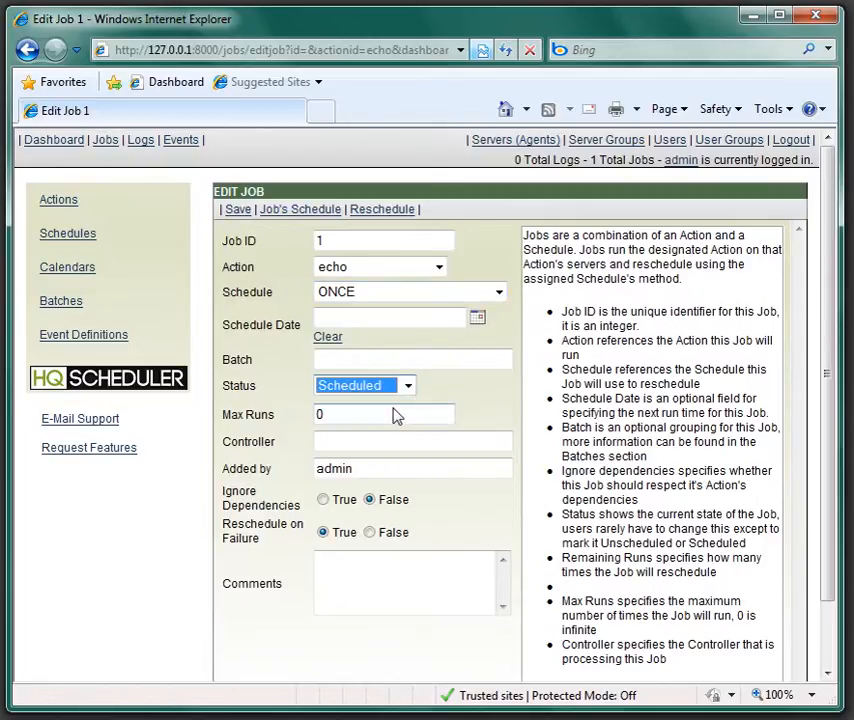
left_click(240, 210)
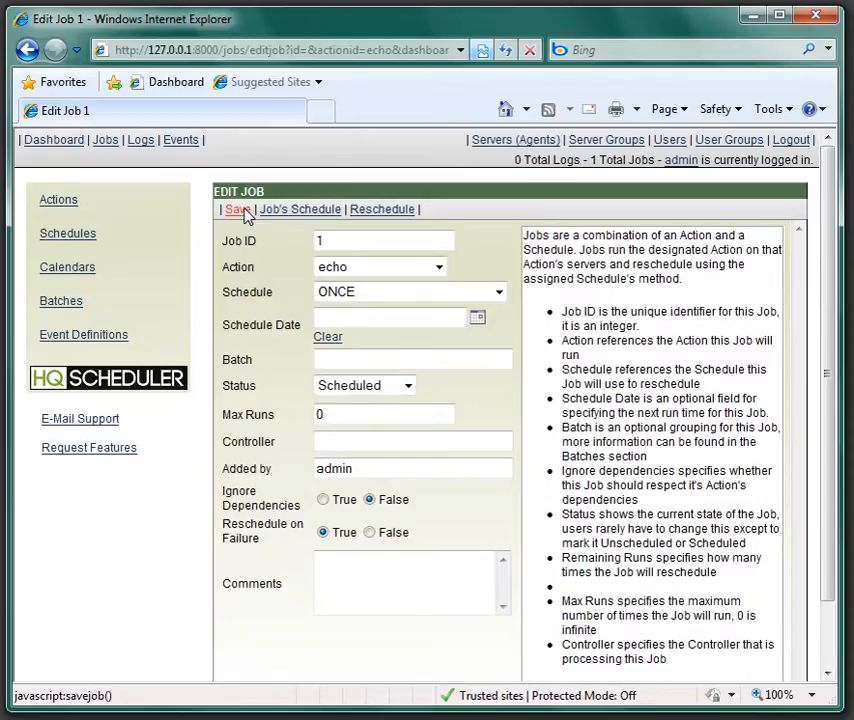
Refresh the dashboard's jobs and logs and examine the echo job's start time, return code and result
left_click(37, 145)
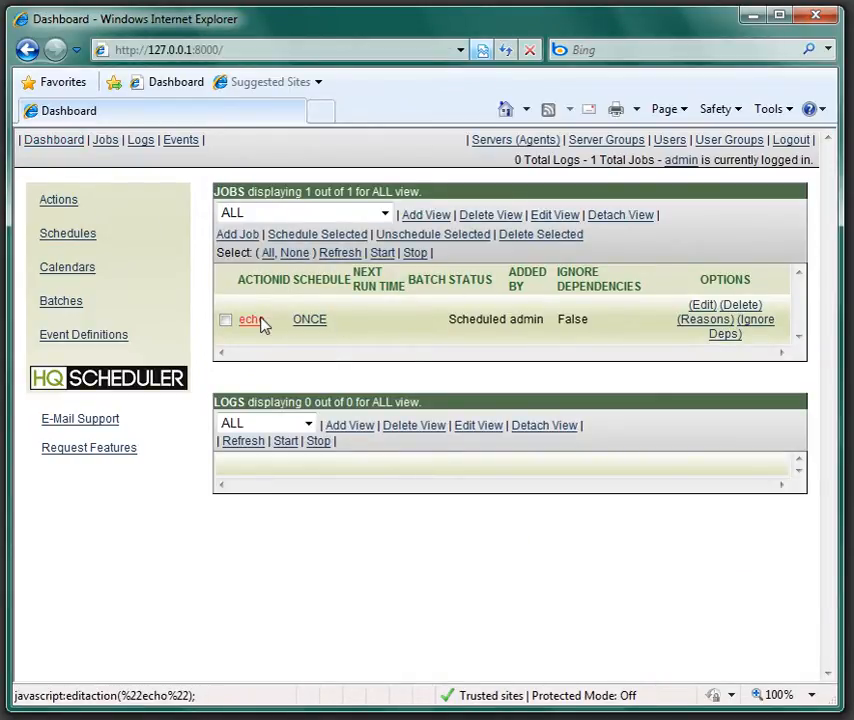
left_click(340, 256)
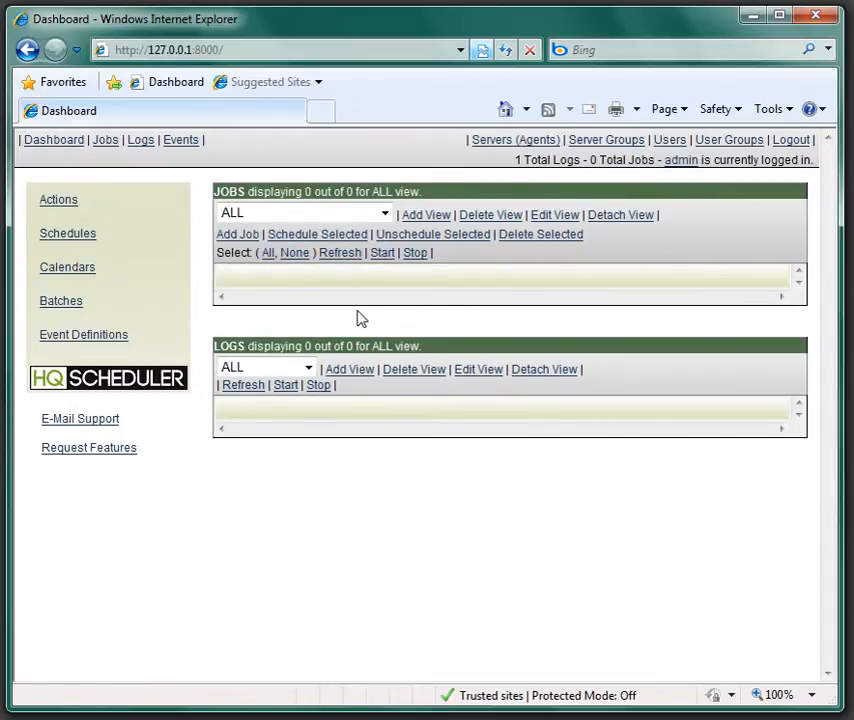
left_click(248, 387)
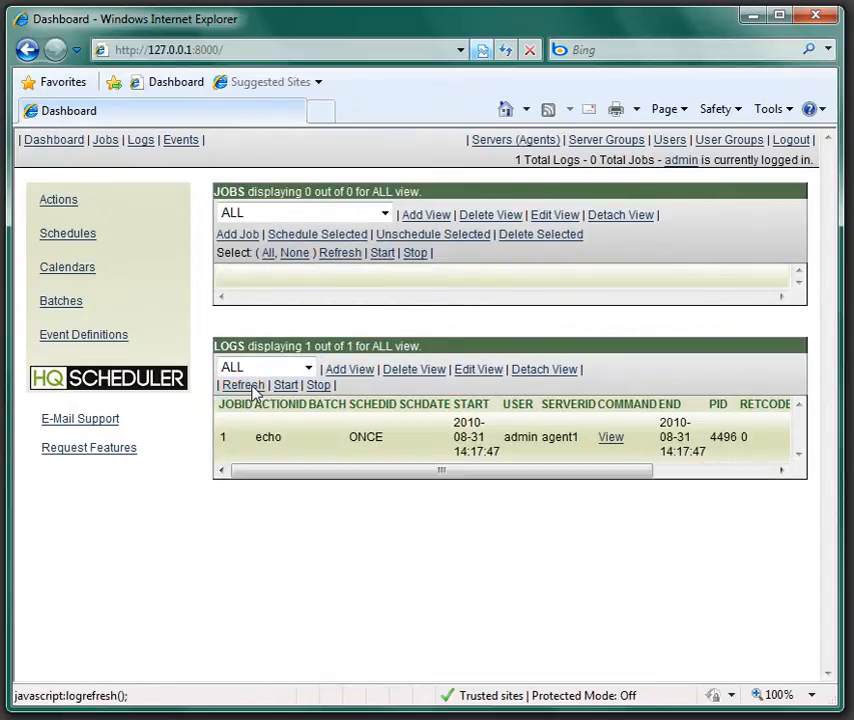
left_click_drag(322, 478, 524, 467)
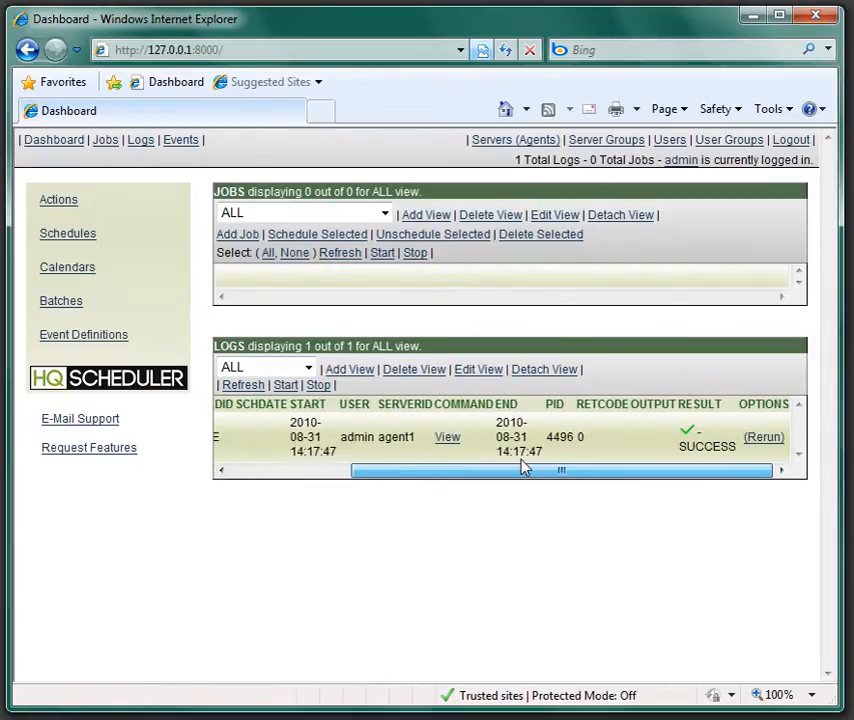
left_click_drag(397, 482, 431, 481)
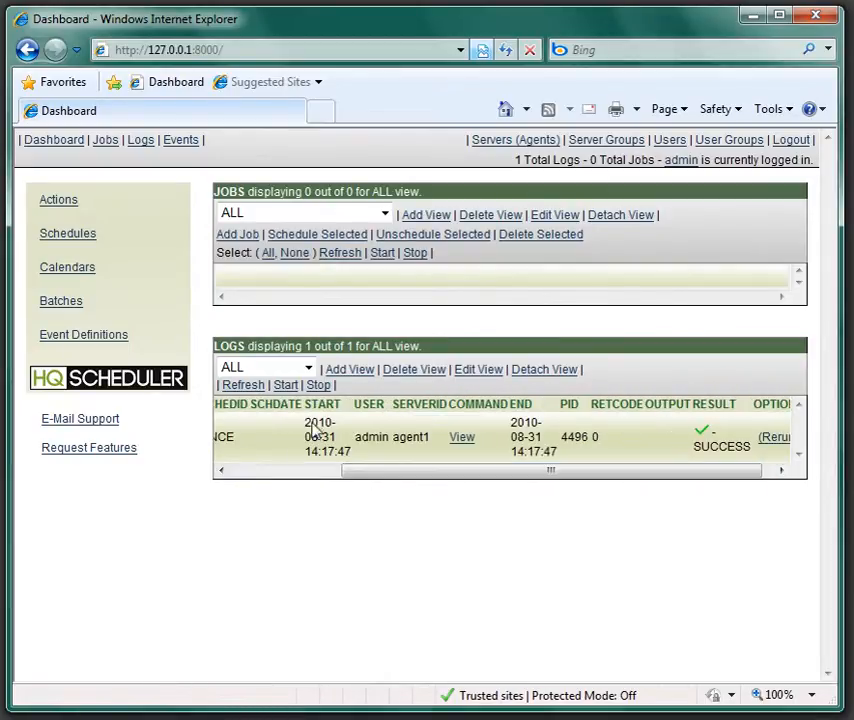
left_click_drag(306, 423, 417, 479)
left_click(359, 453)
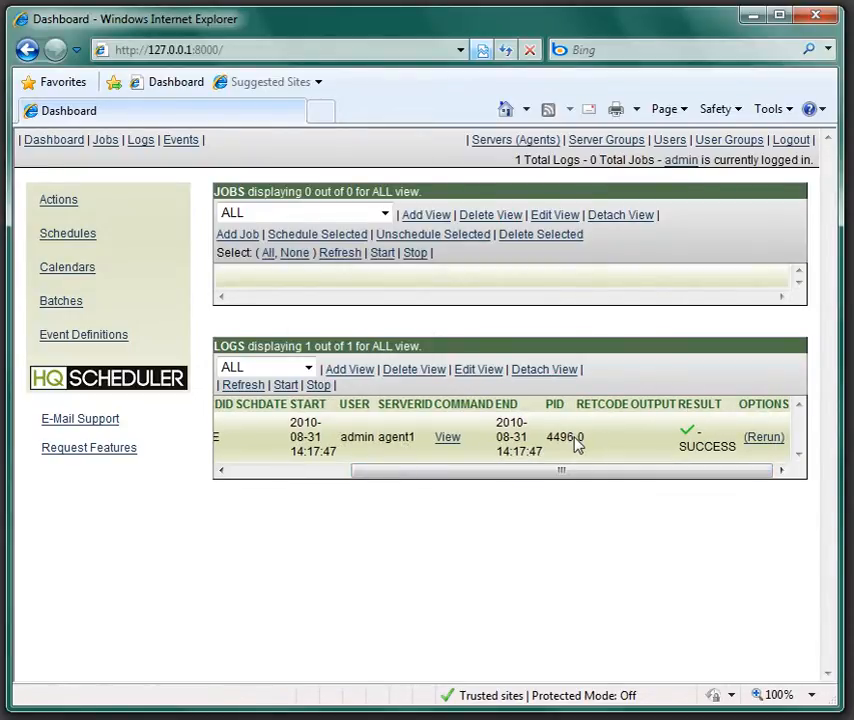
left_click_drag(690, 470, 502, 497)
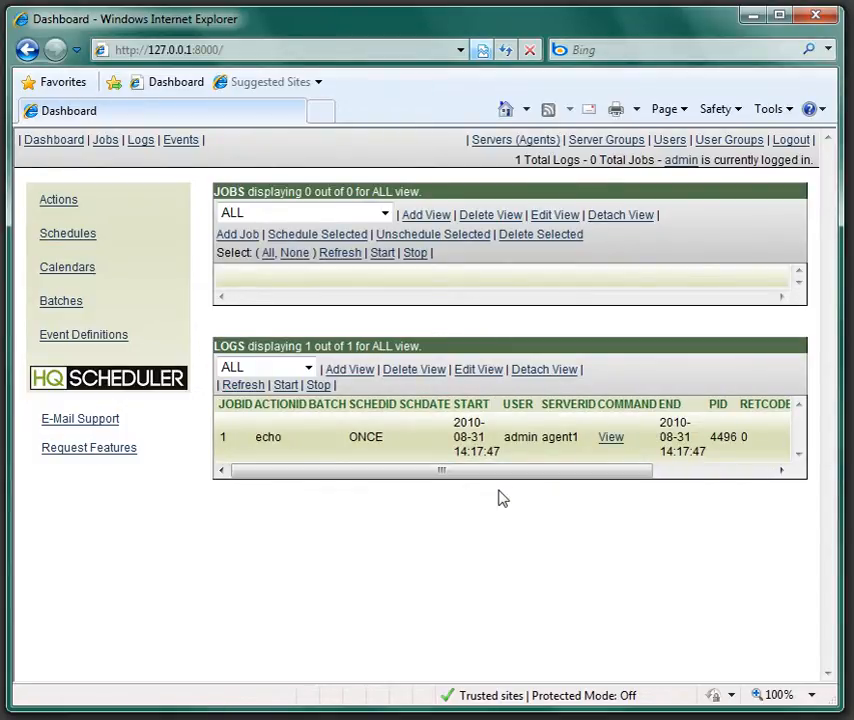
Examine the command and directory of the NIGHTLY get_file action, and return to the actions list
left_click(62, 208)
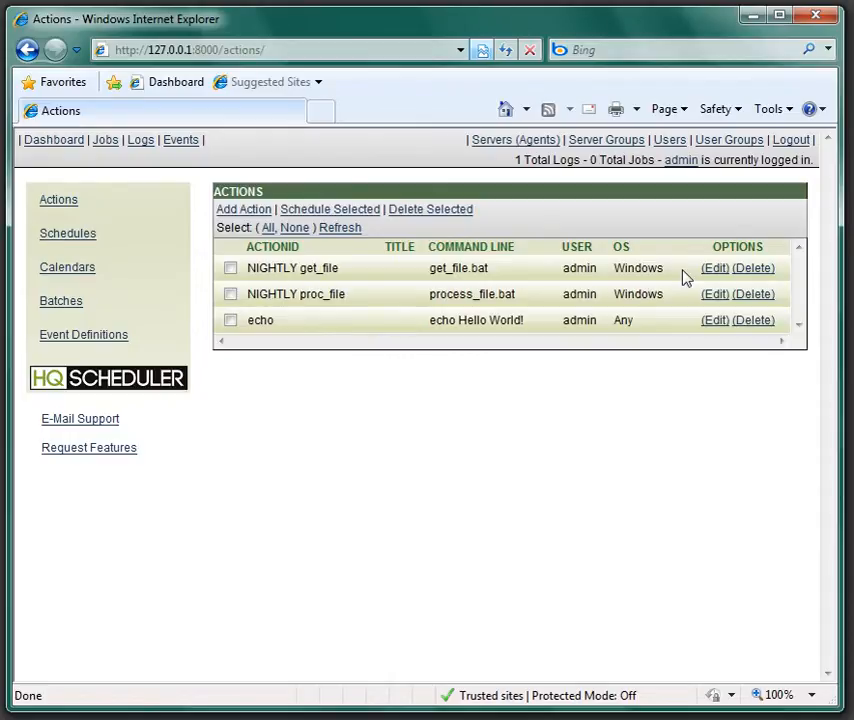
left_click(712, 269)
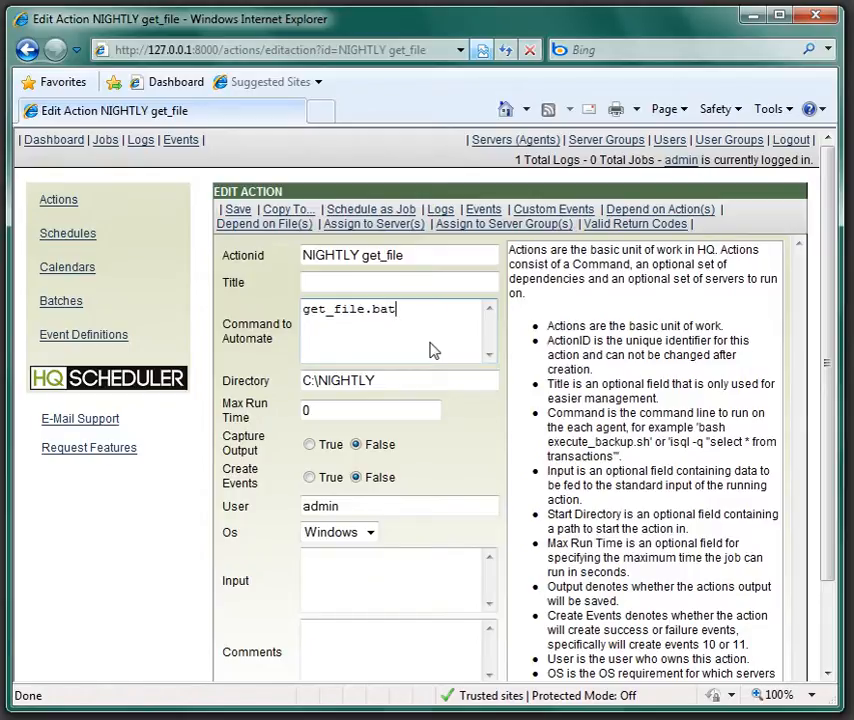
key("alt+Left")
Examine which action and result the NIGHTLY proc_file action depends on, and close the dependency window
left_click_drag(298, 297, 347, 298)
left_click(352, 306)
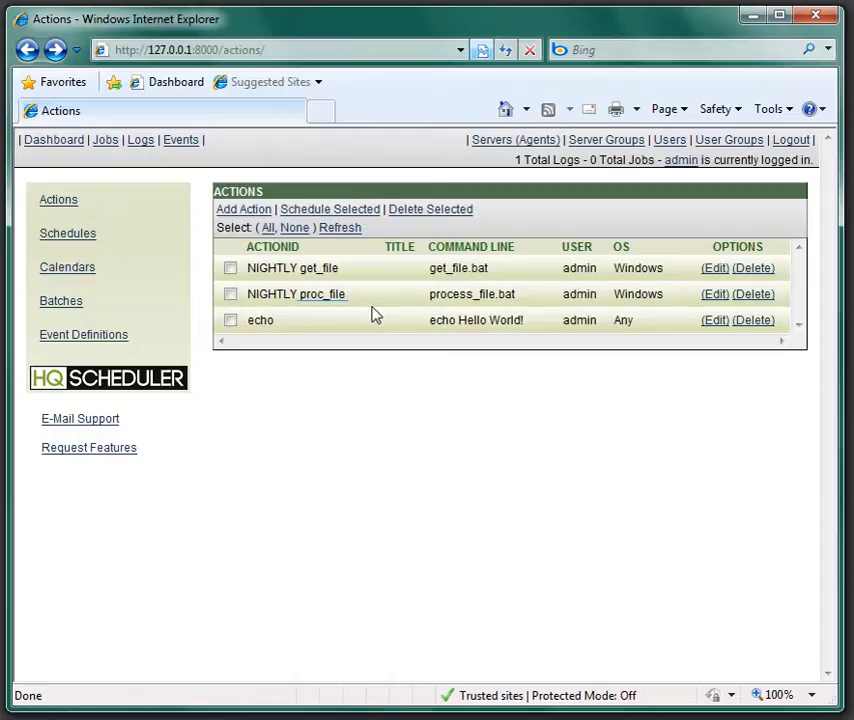
left_click(716, 296)
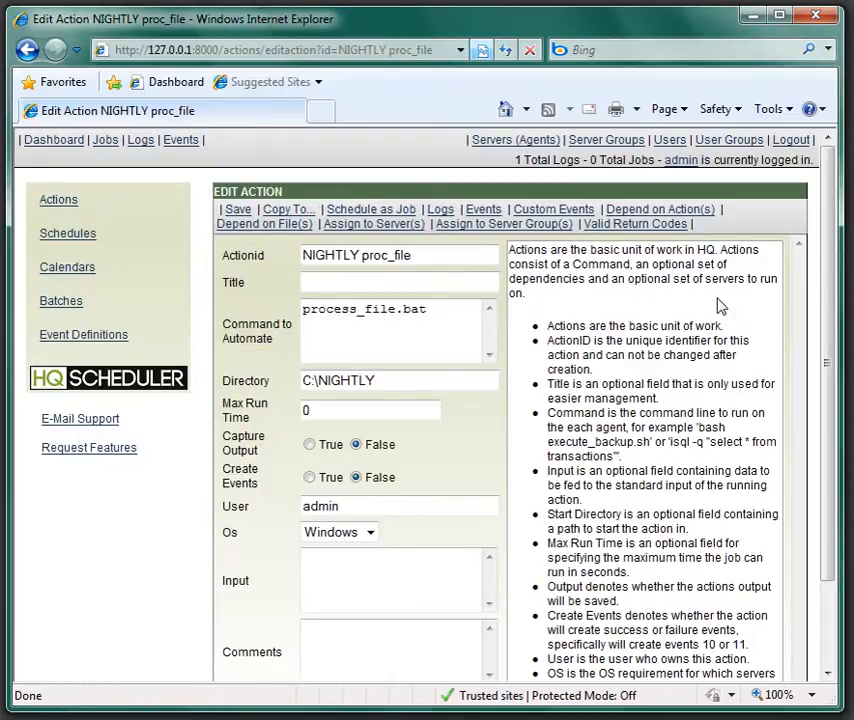
left_click(700, 210)
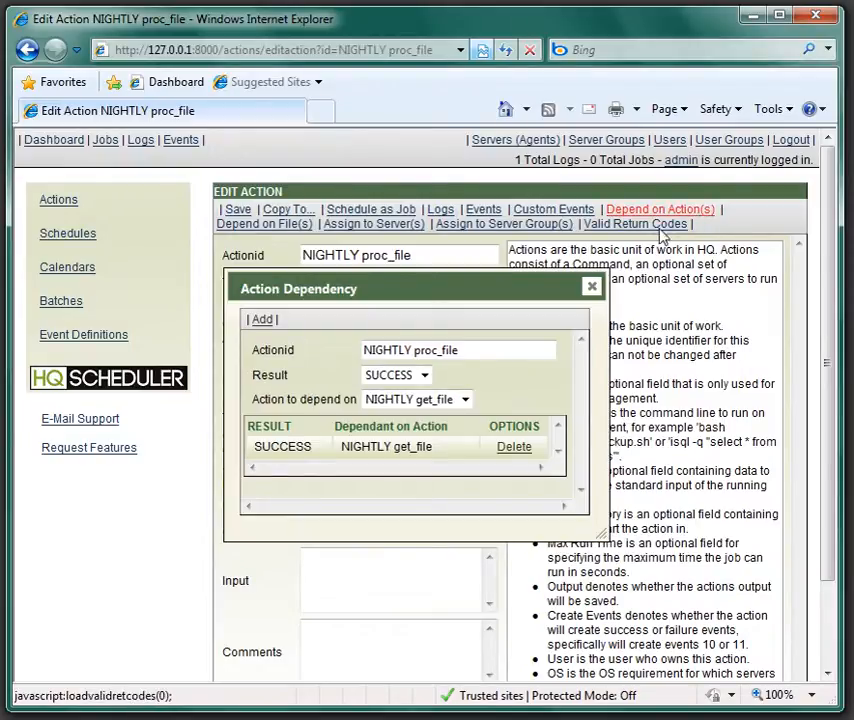
left_click_drag(406, 294, 464, 298)
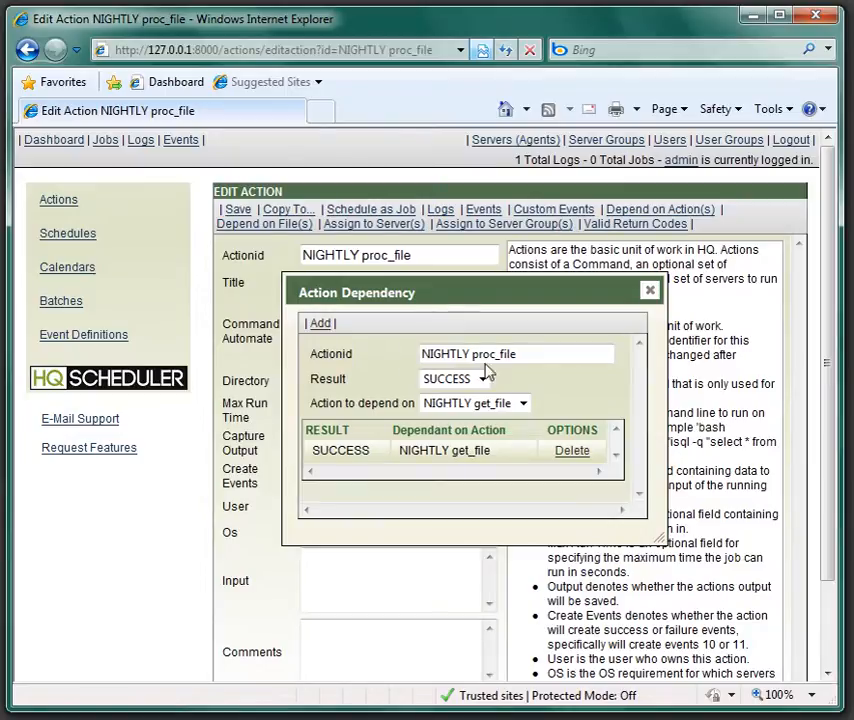
left_click_drag(397, 458, 316, 462)
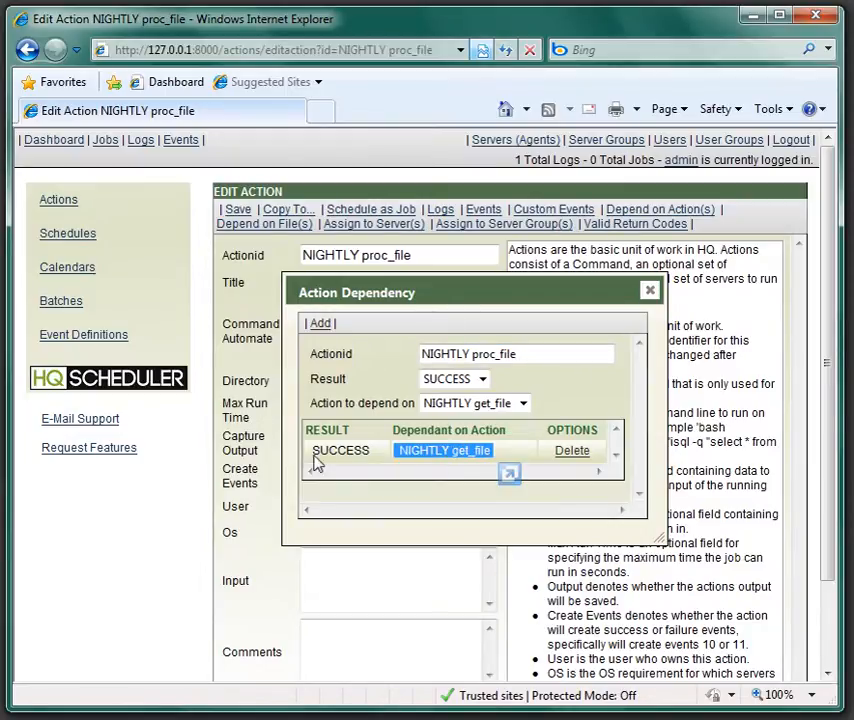
left_click_drag(381, 452, 298, 432)
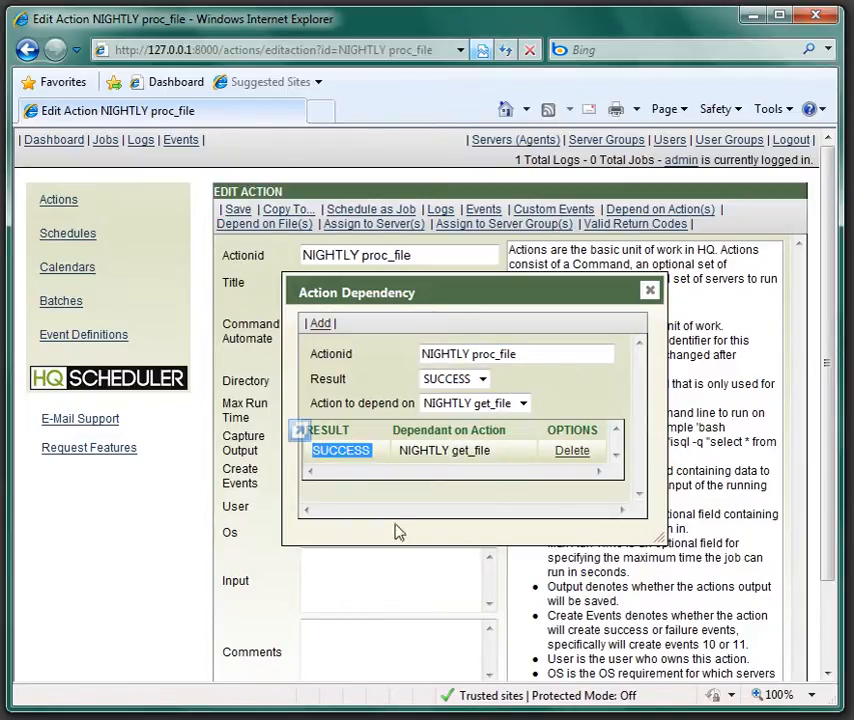
left_click(521, 357)
left_click(479, 461)
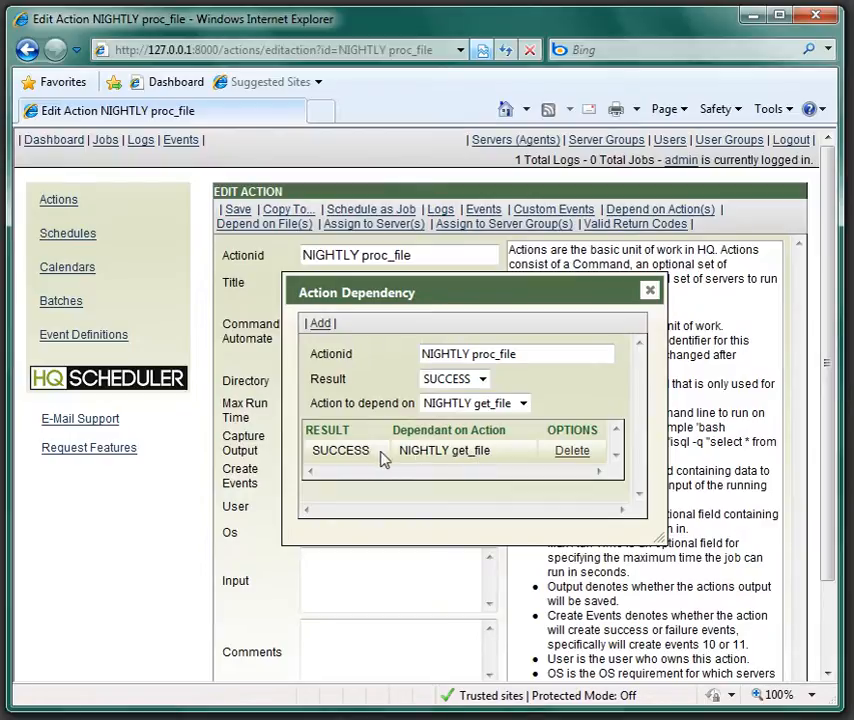
left_click(650, 292)
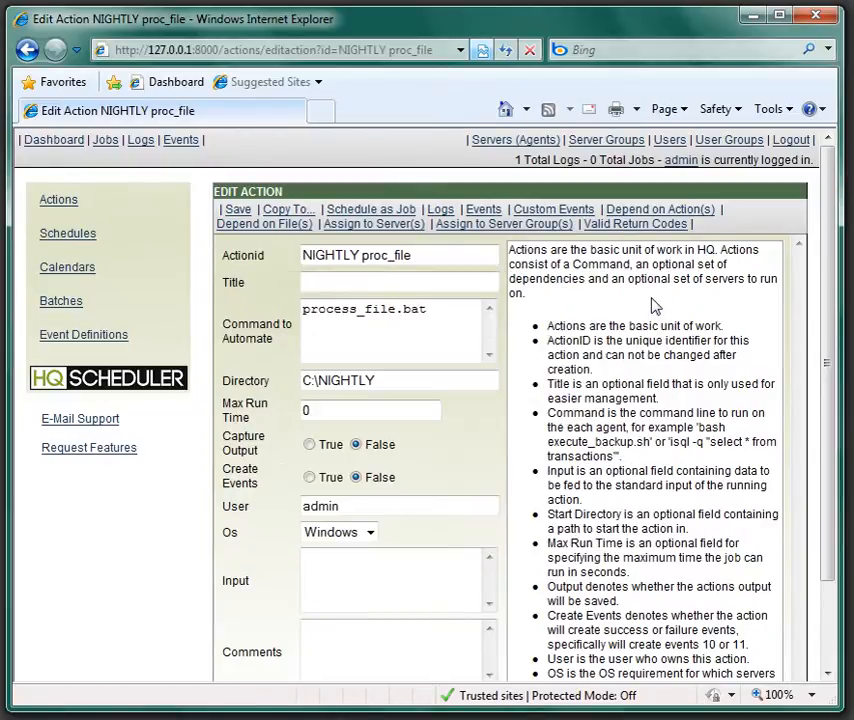
Examine the server and file name in the file dependency of NIGHTLY proc_file, and close the dependency window
left_click(267, 226)
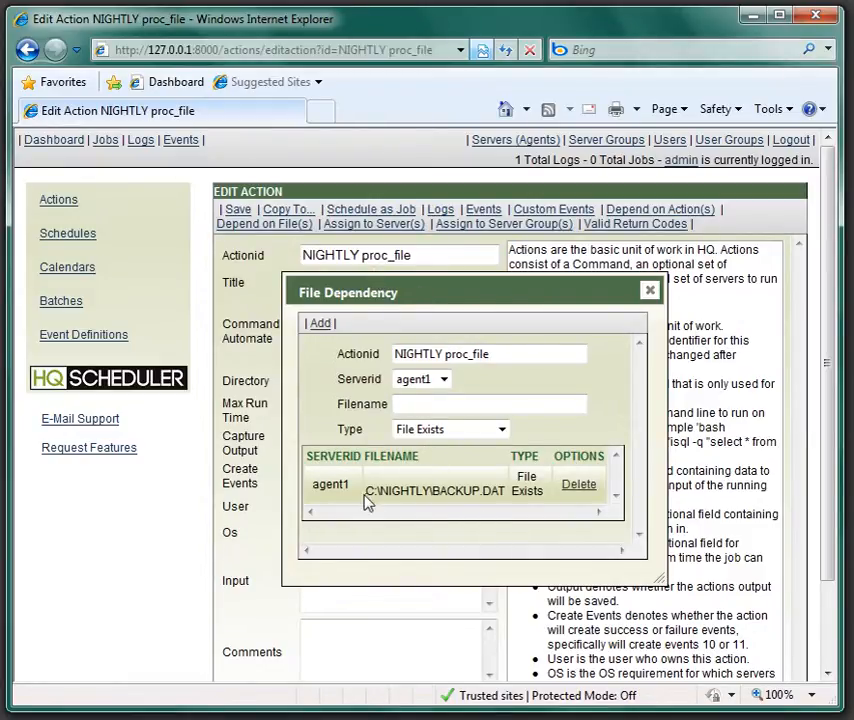
left_click_drag(367, 492, 536, 505)
left_click_drag(332, 487, 353, 491)
left_click(370, 503)
left_click(650, 291)
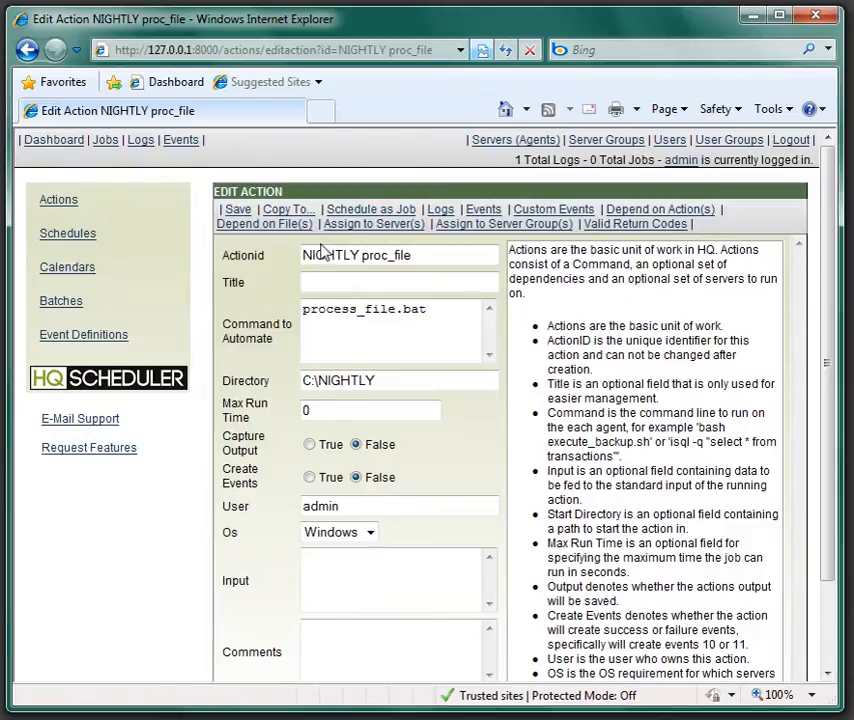
Add a job for the NIGHTLY proc_file action and another for the NIGHTLY get_file action
left_click(372, 212)
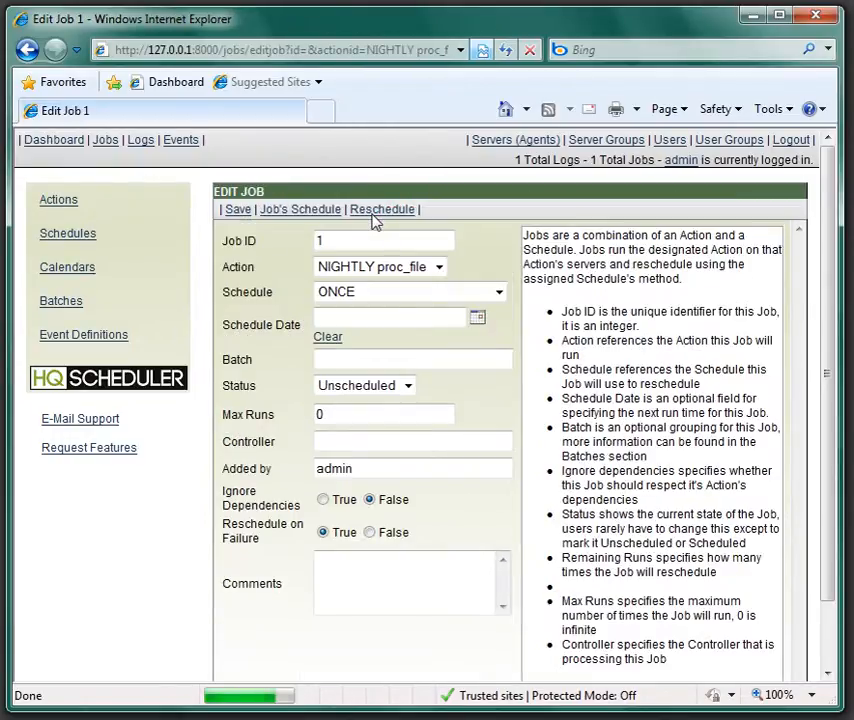
left_click(75, 203)
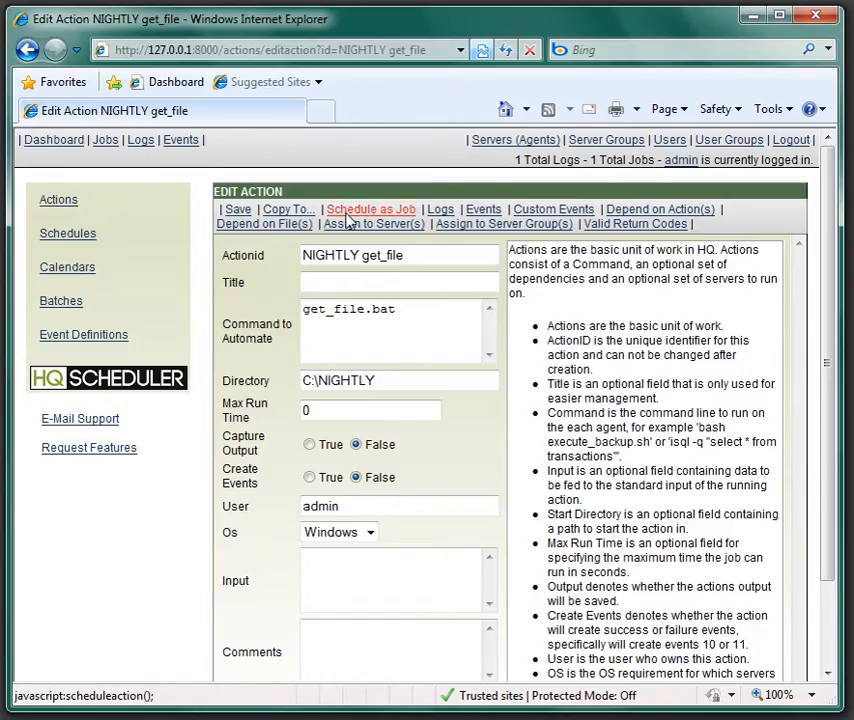
left_click(347, 215)
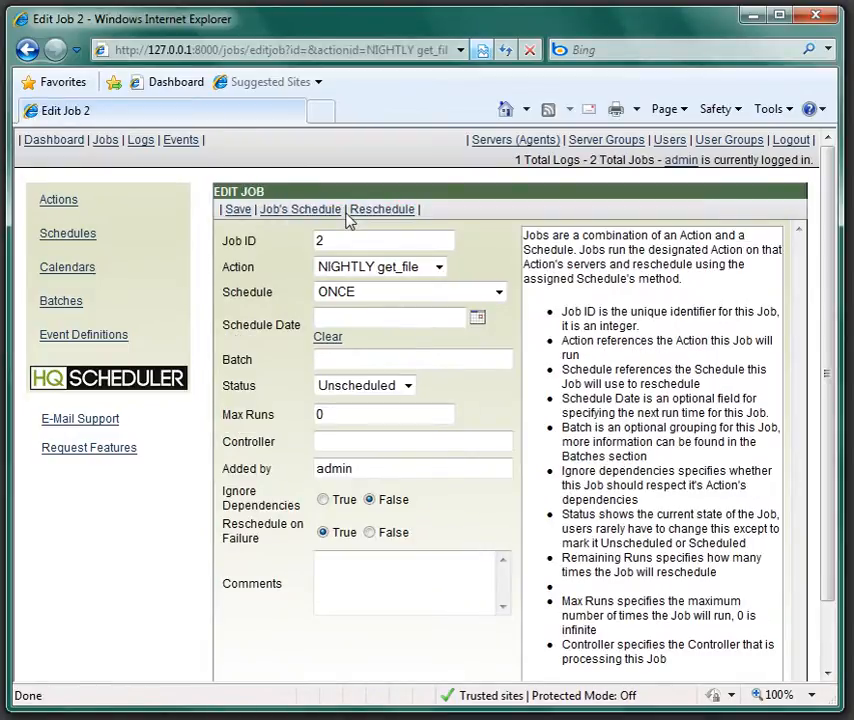
Schedule the NIGHTLY proc_file job from the dashboard, confirm it, and refresh the jobs list
left_click(50, 141)
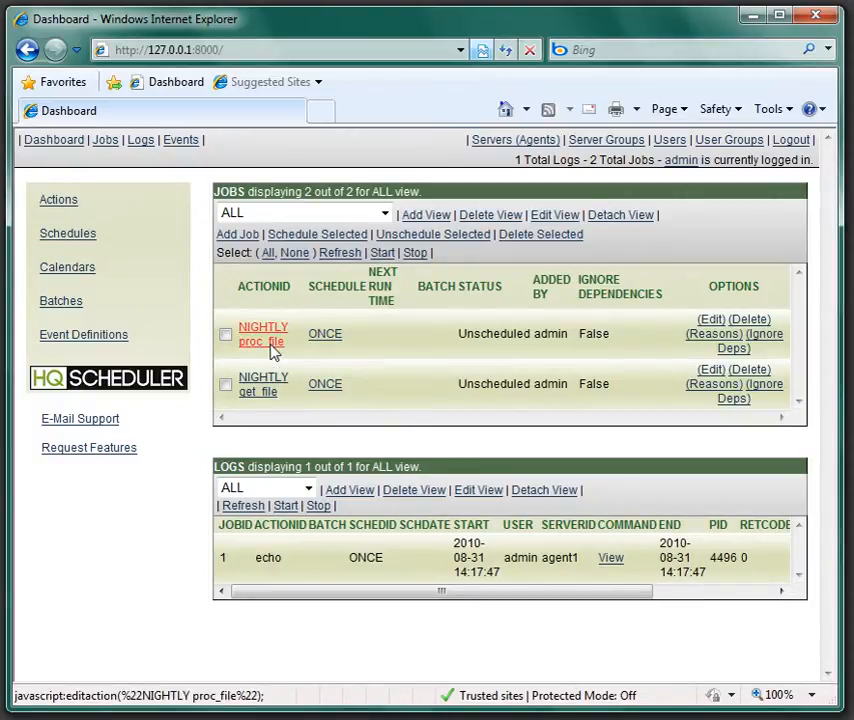
left_click_drag(482, 353, 536, 398)
left_click(536, 398)
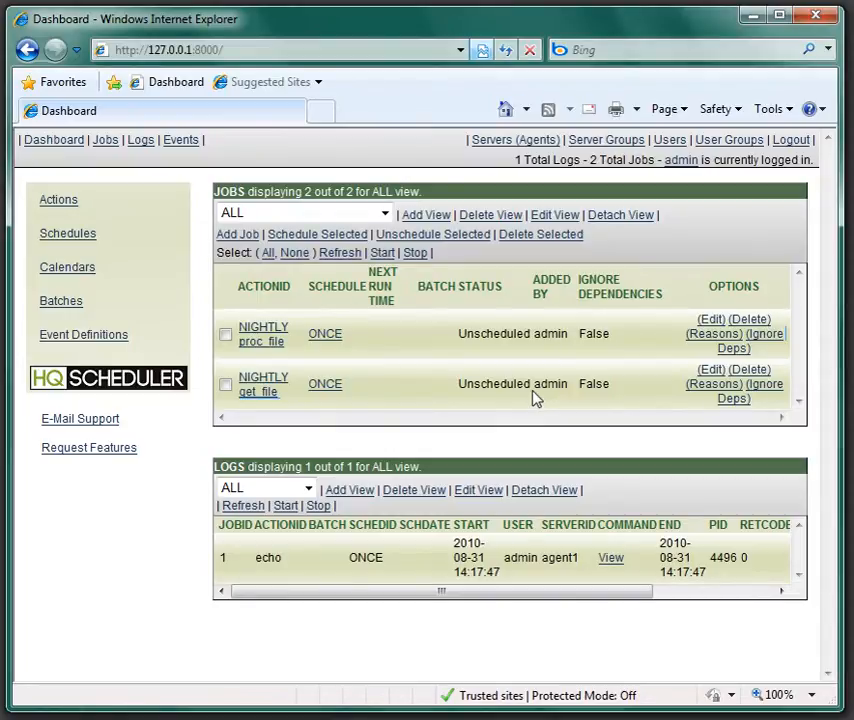
left_click(226, 336)
left_click(303, 234)
left_click(423, 465)
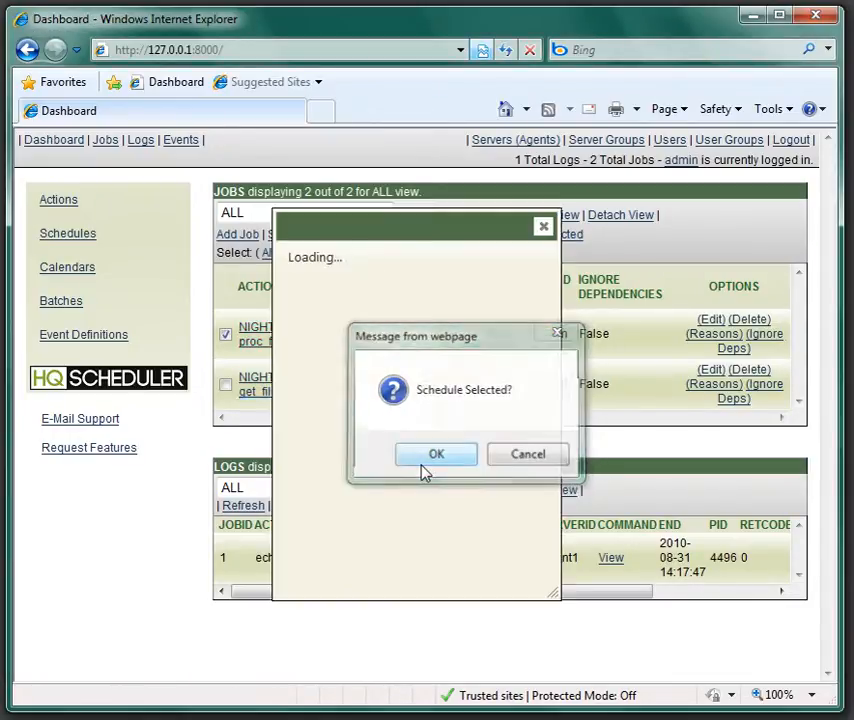
left_click(541, 226)
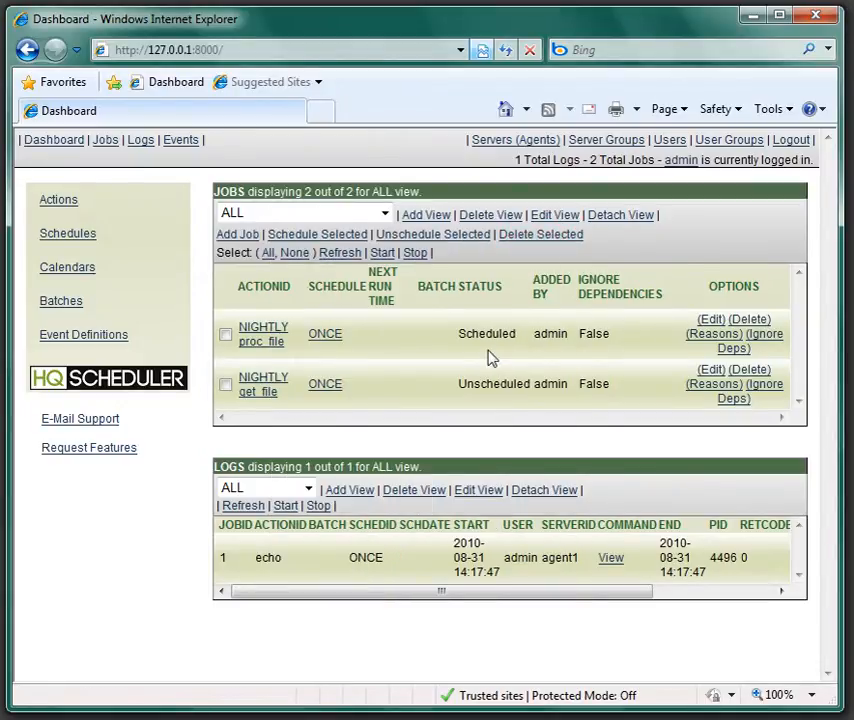
left_click(338, 253)
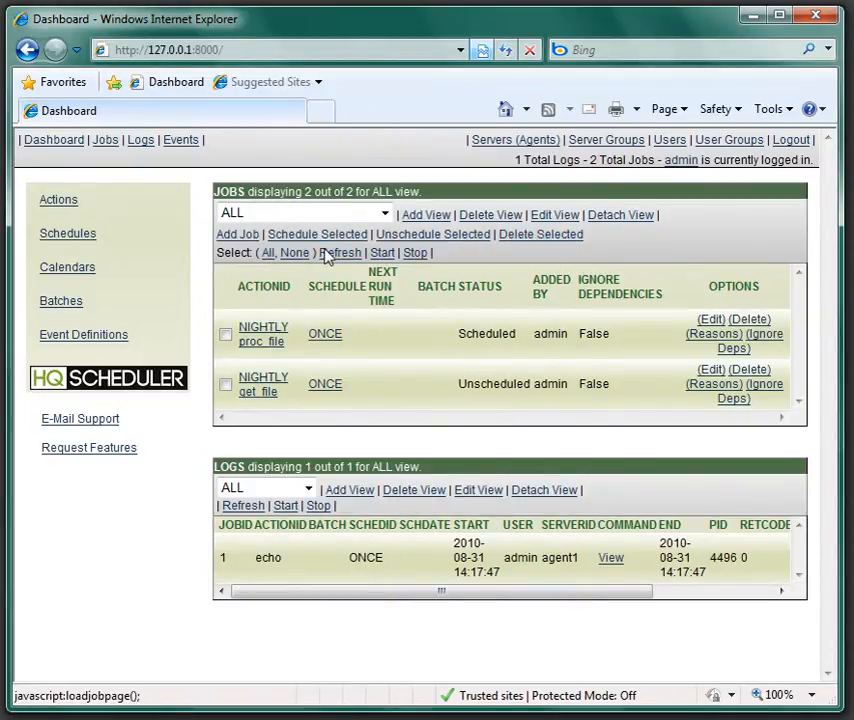
Examine the reasons why the NIGHTLY proc_file job is not running, and close the dependencies window
left_click(733, 336)
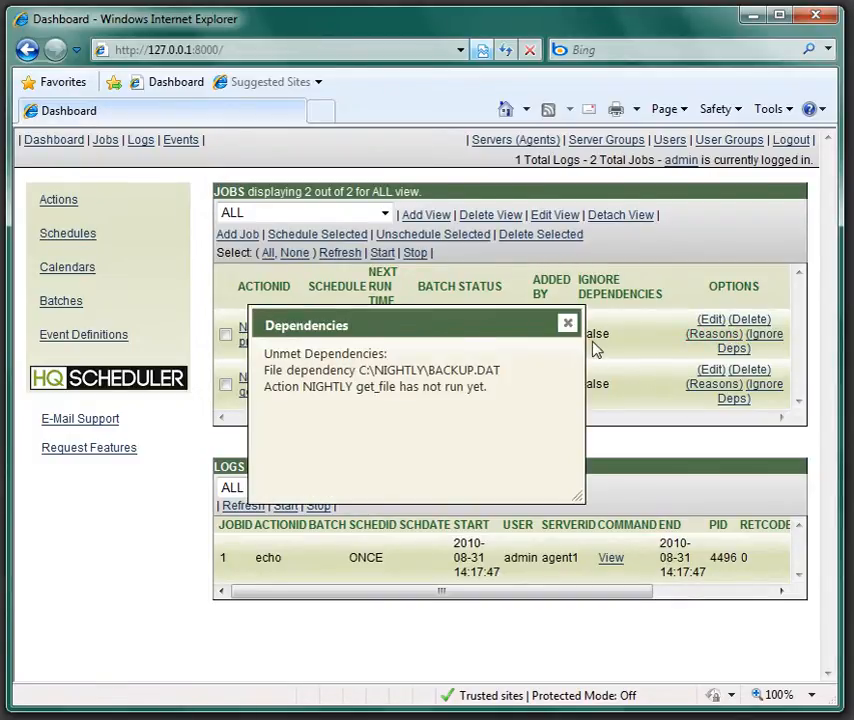
left_click_drag(455, 330, 639, 349)
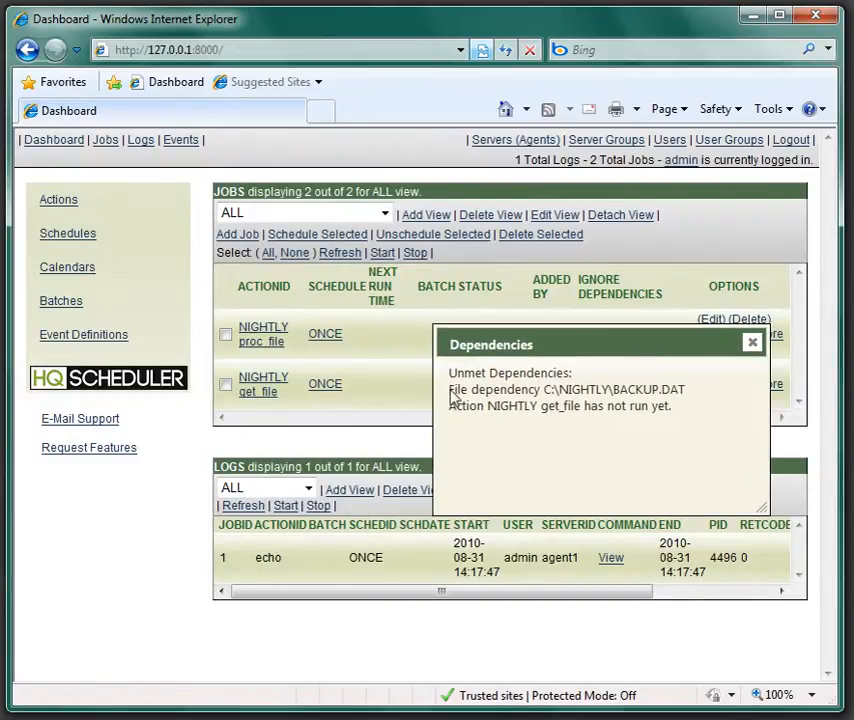
left_click_drag(449, 390, 686, 392)
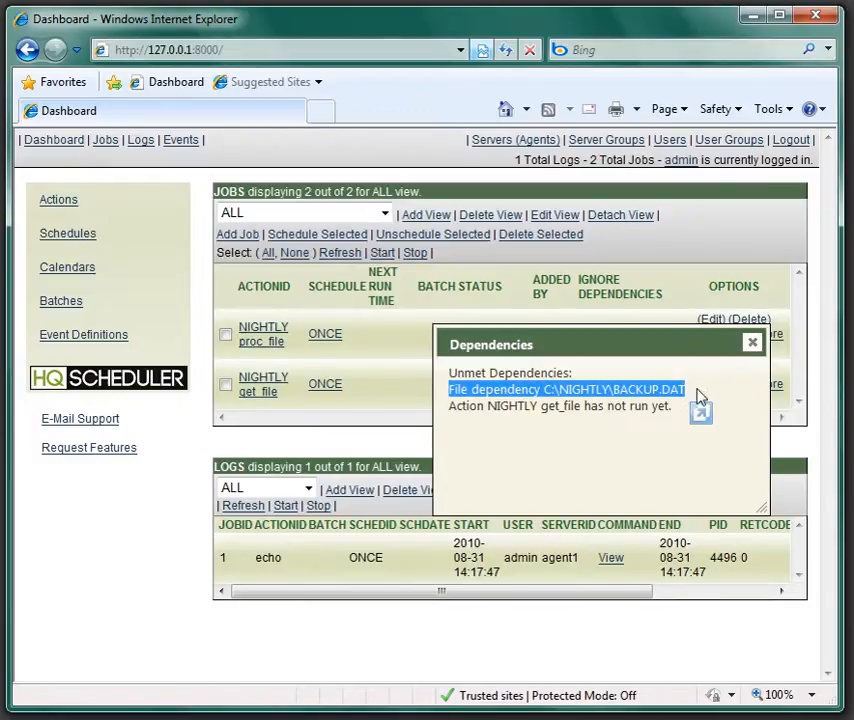
left_click(566, 393)
left_click_drag(546, 392, 451, 416)
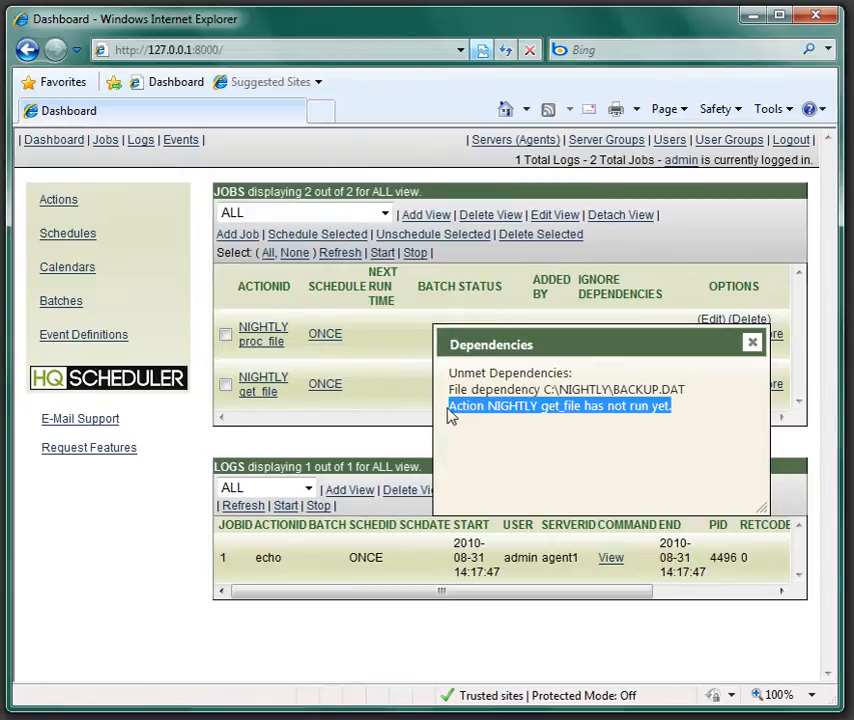
left_click(753, 345)
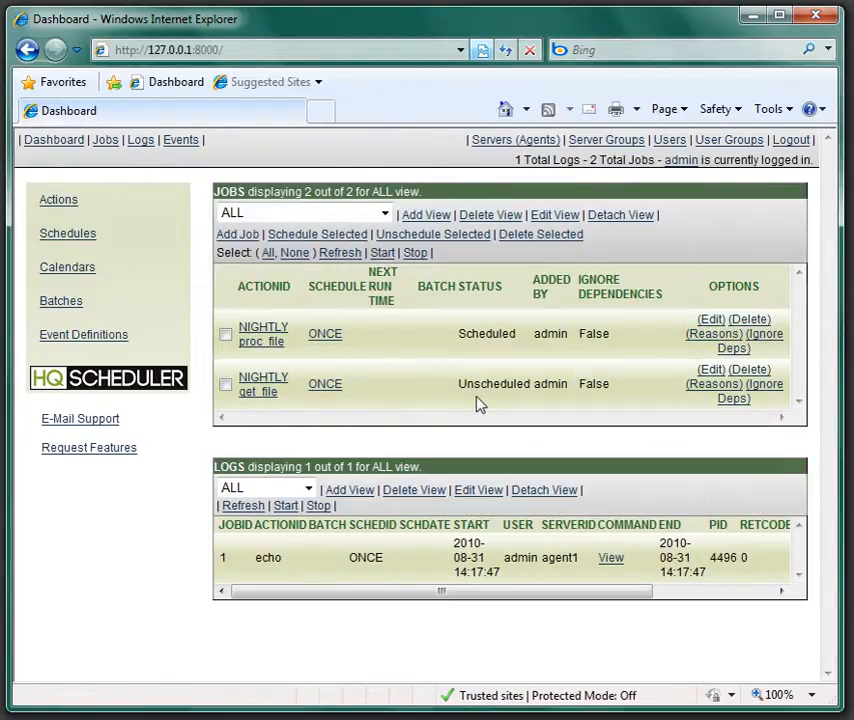
Schedule the NIGHTLY get_file job, confirm it, and refresh the jobs list
left_click(226, 385)
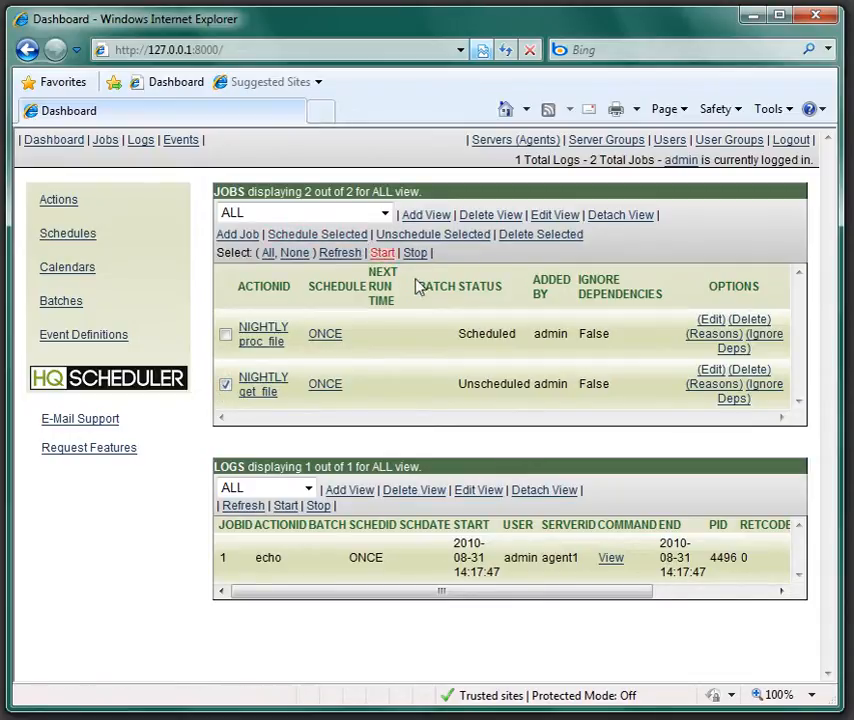
left_click(333, 239)
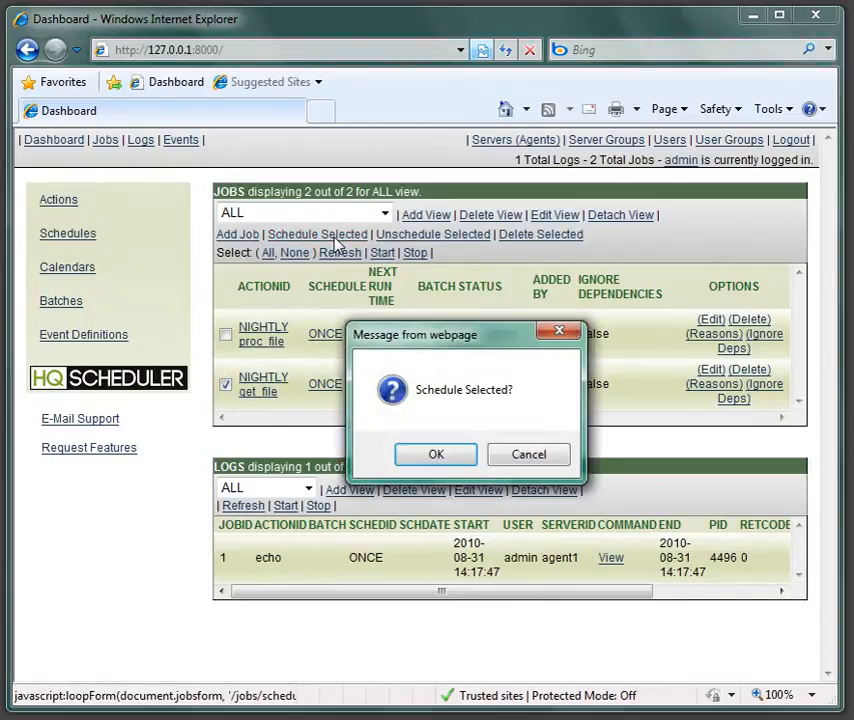
key("Return")
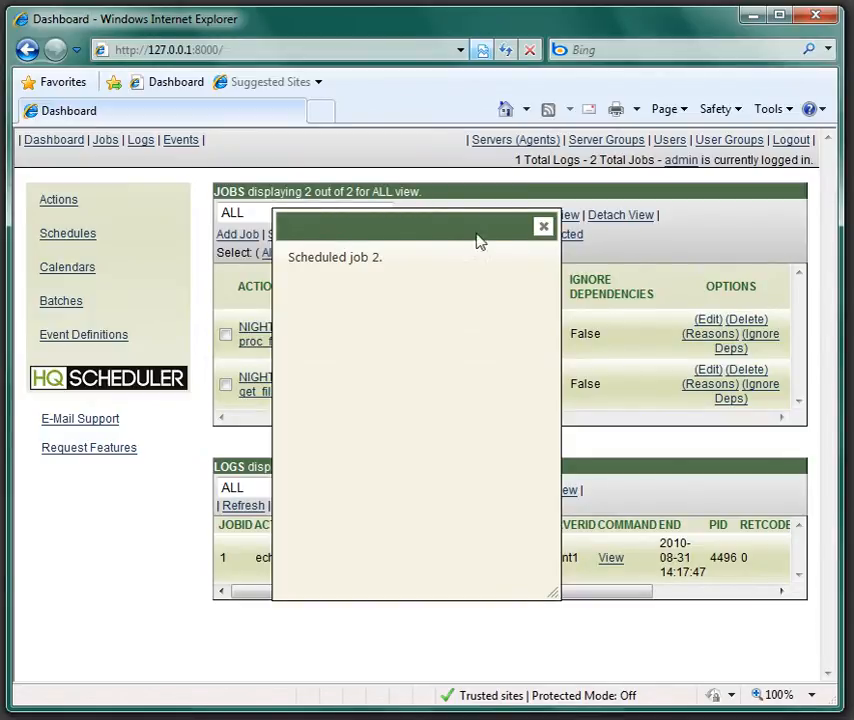
left_click(543, 227)
left_click(338, 255)
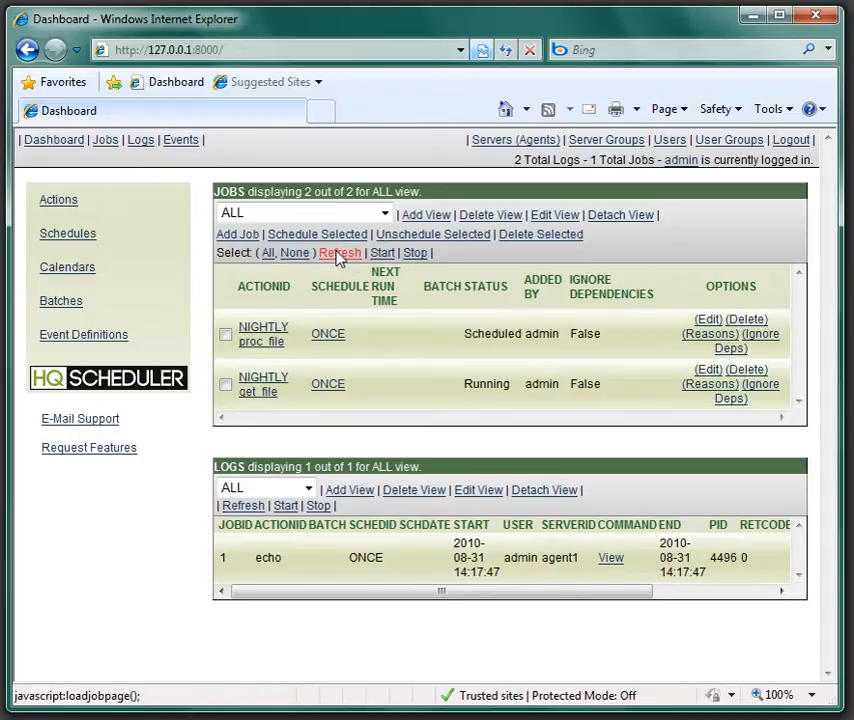
Refresh the jobs and logs lists to check the run results of the two NIGHTLY jobs
left_click(339, 256)
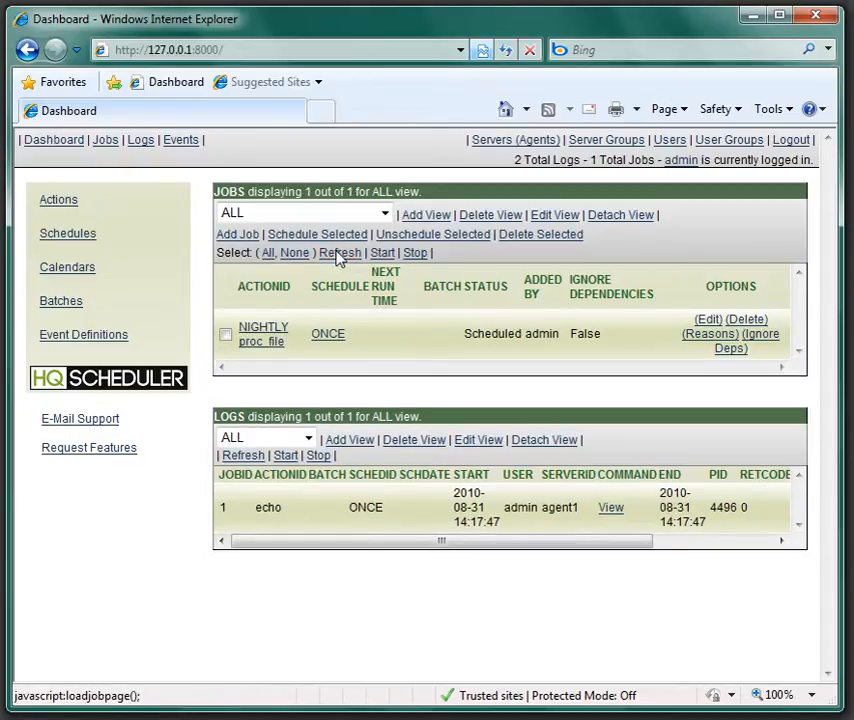
left_click(244, 456)
left_click_drag(367, 607, 555, 599)
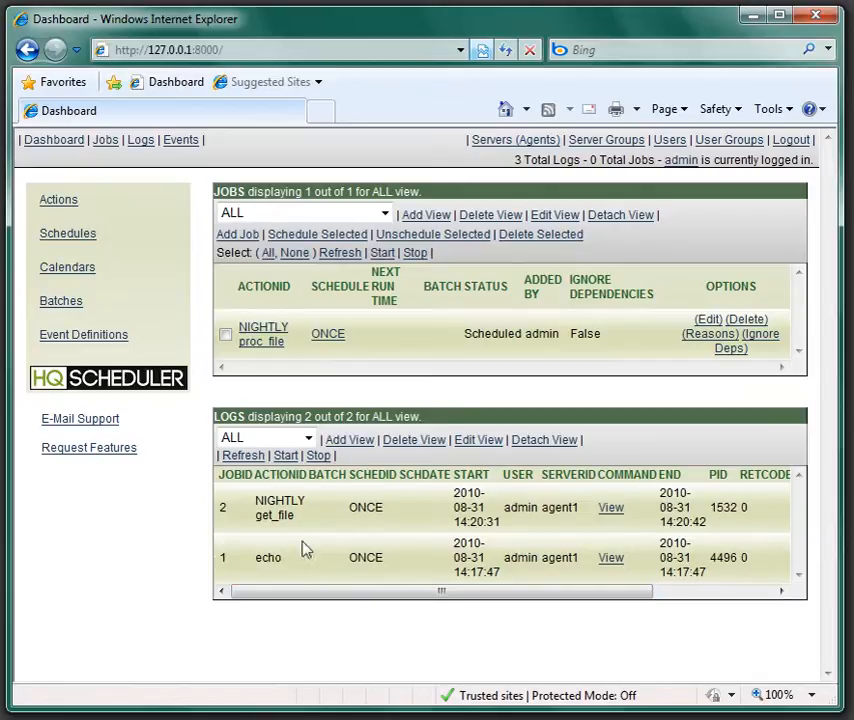
left_click(338, 256)
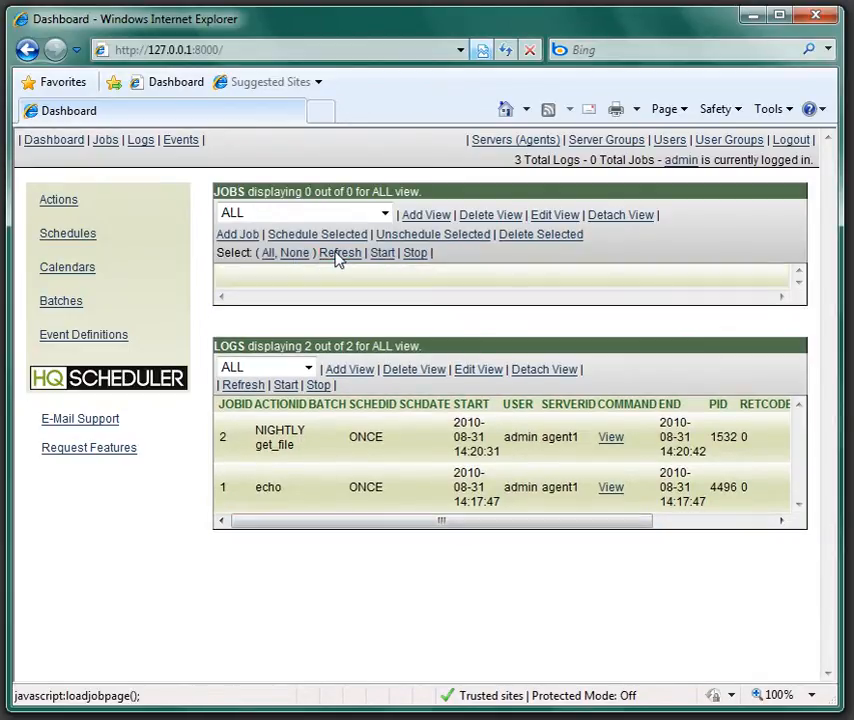
left_click(250, 388)
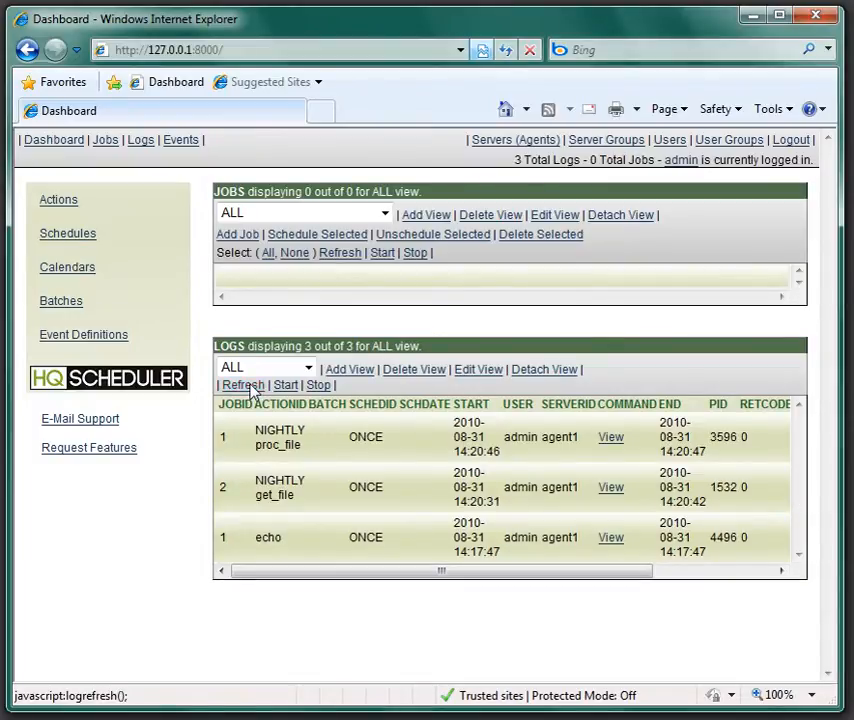
left_click_drag(392, 570, 512, 571)
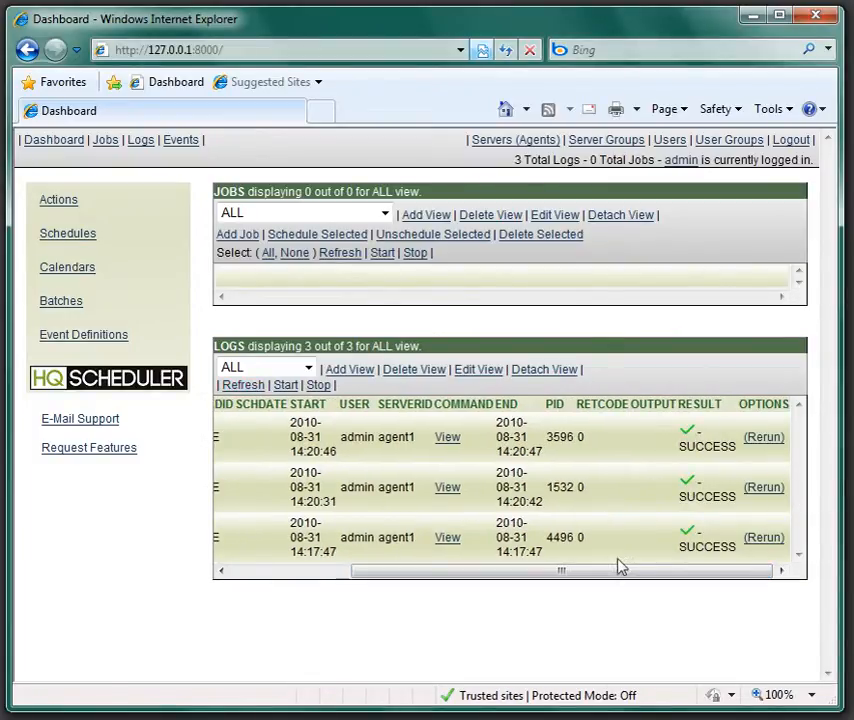
left_click_drag(618, 568, 345, 595)
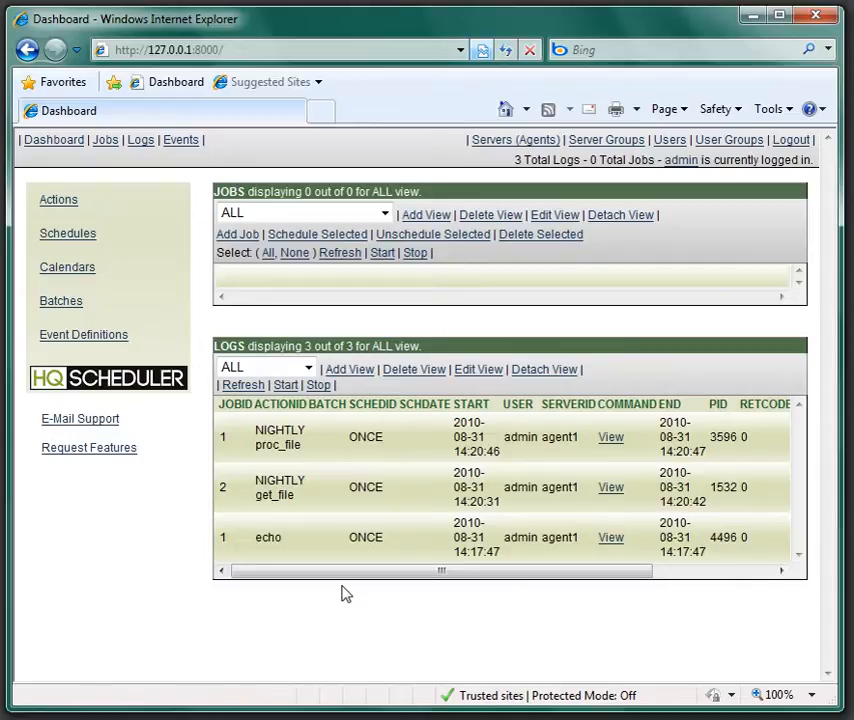
Add the NIGHTLY get_file and NIGHTLY proc_file actions to a new batch on the Batches page
left_click(61, 302)
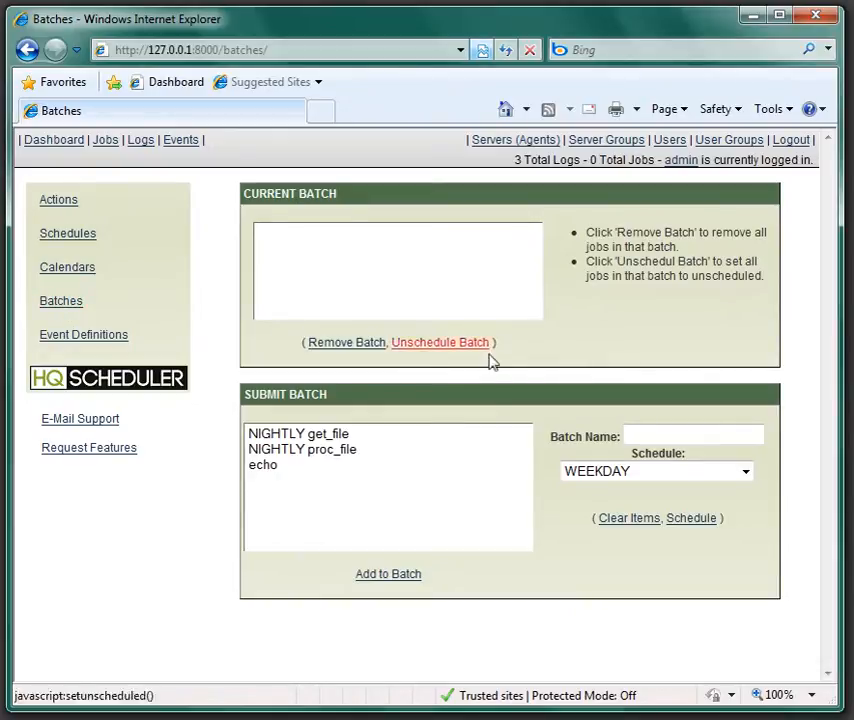
left_click(324, 450)
left_click(332, 434)
left_click(396, 465)
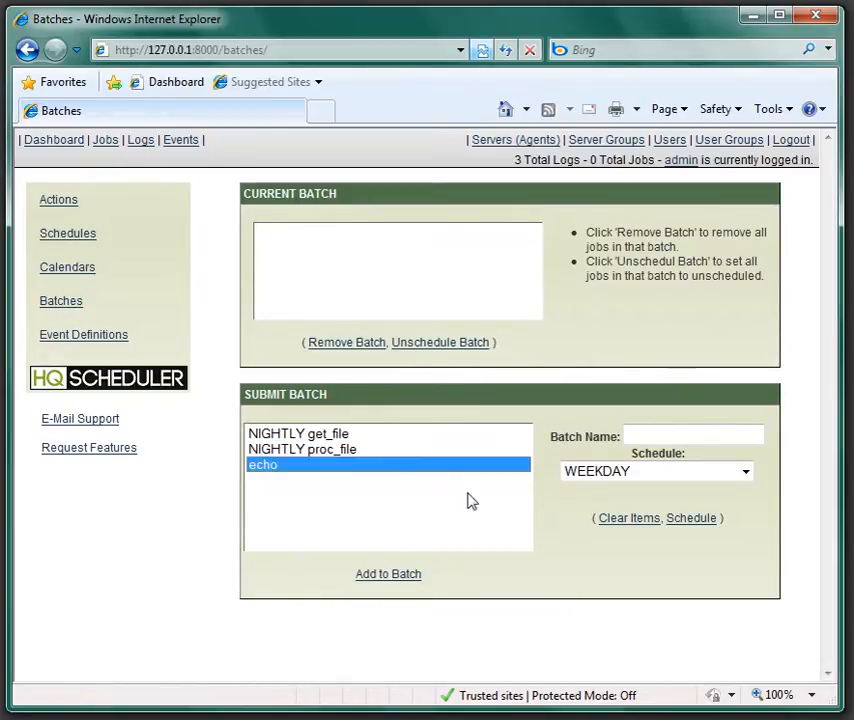
left_click(374, 440)
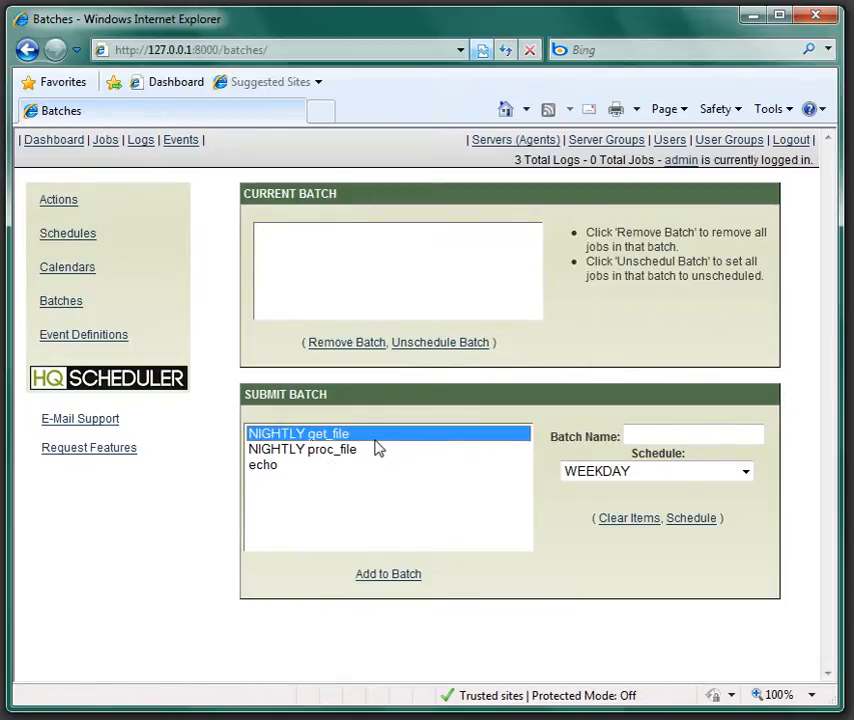
left_click(384, 578)
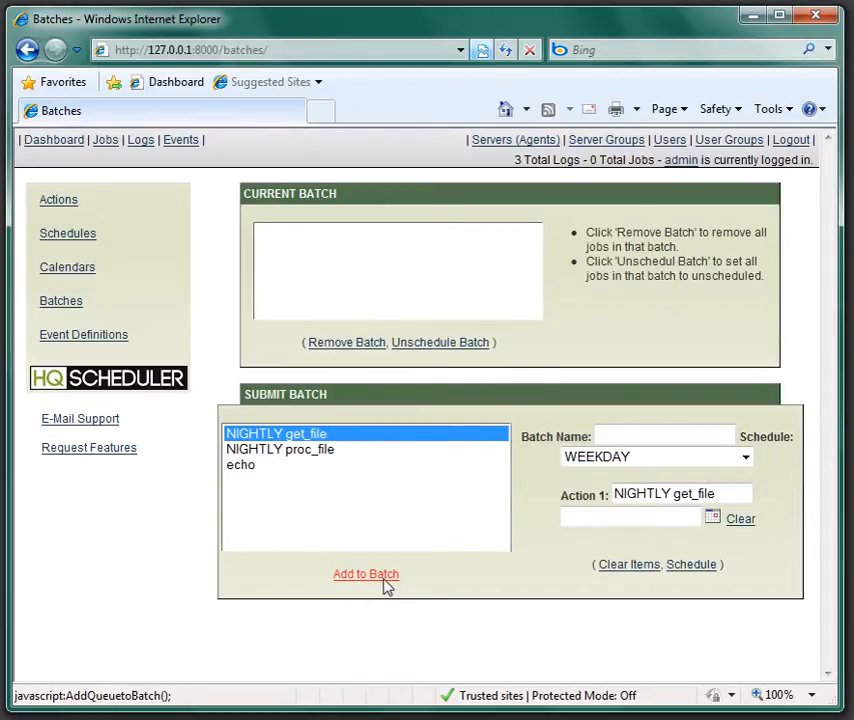
left_click(325, 452)
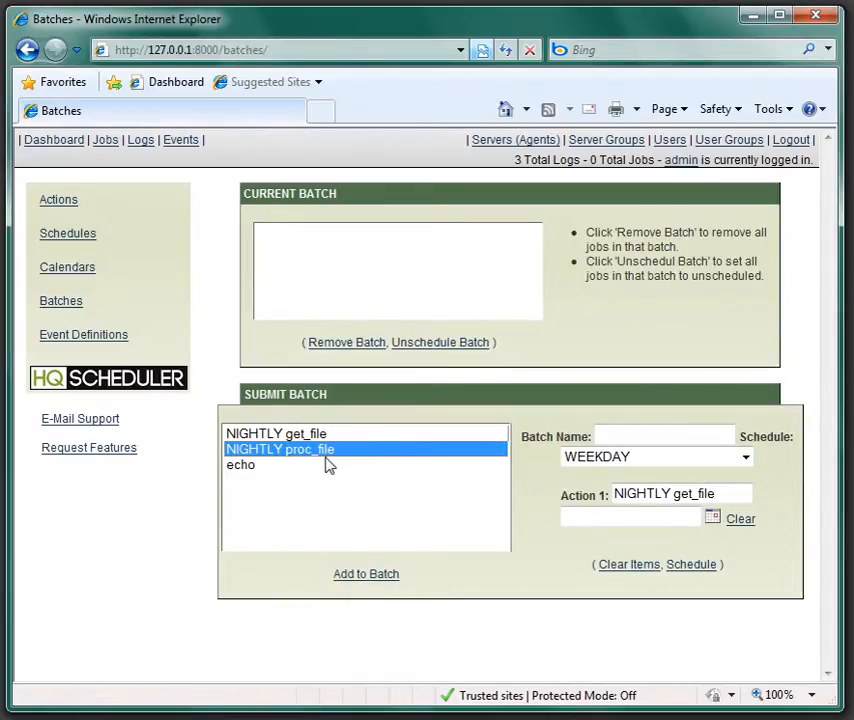
left_click(371, 575)
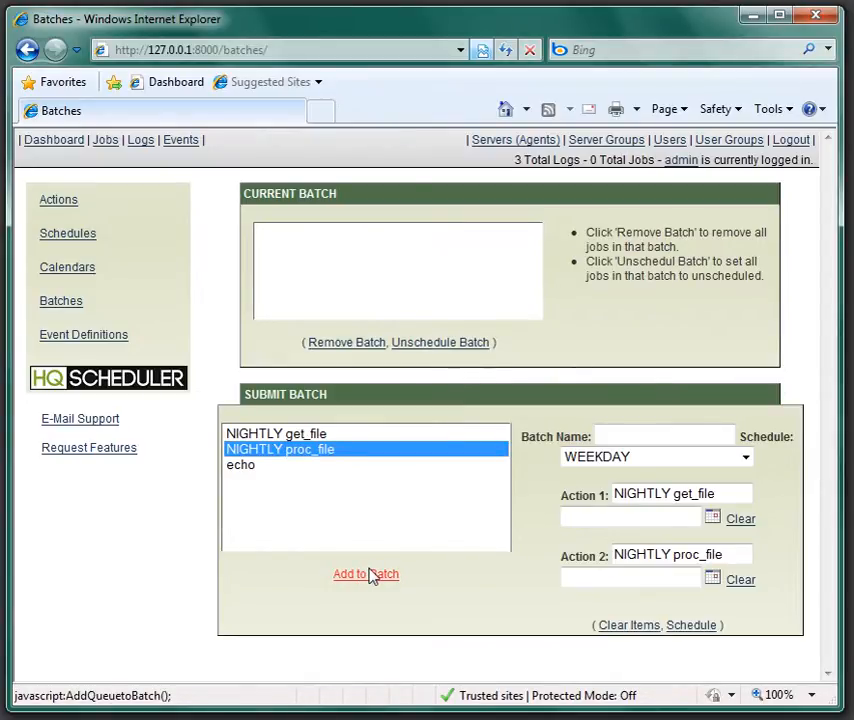
Name the batch NIGHTLY and set its schedule to 1 DAY
left_click(631, 444)
type("N")
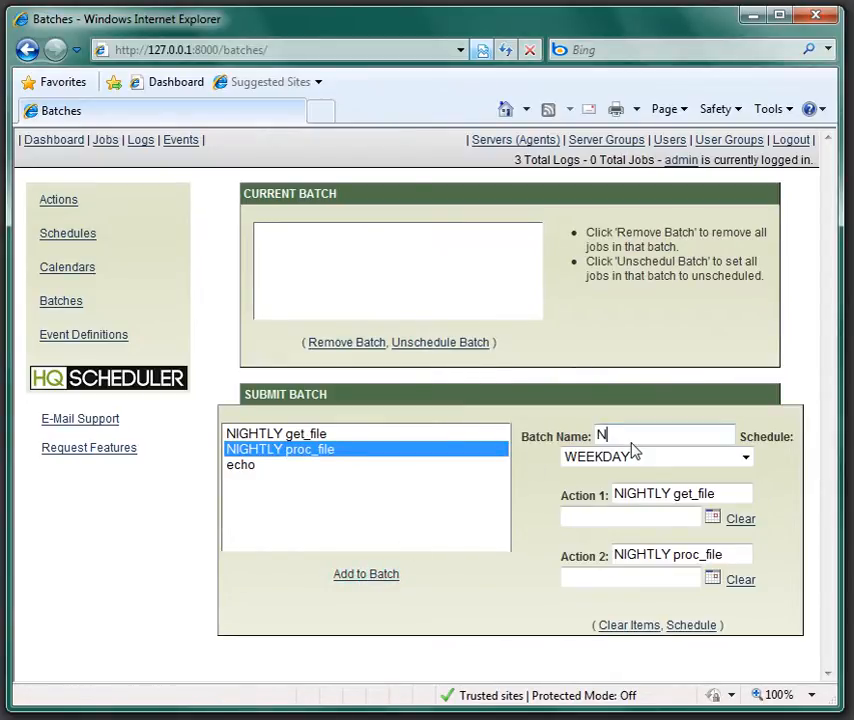
type("IGHTLY")
left_click(632, 464)
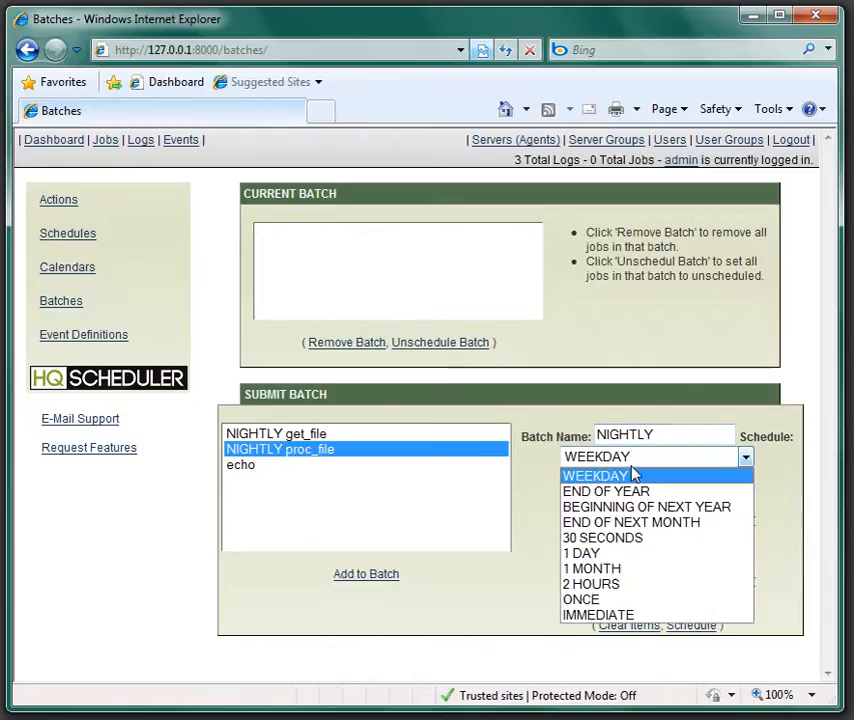
left_click(665, 556)
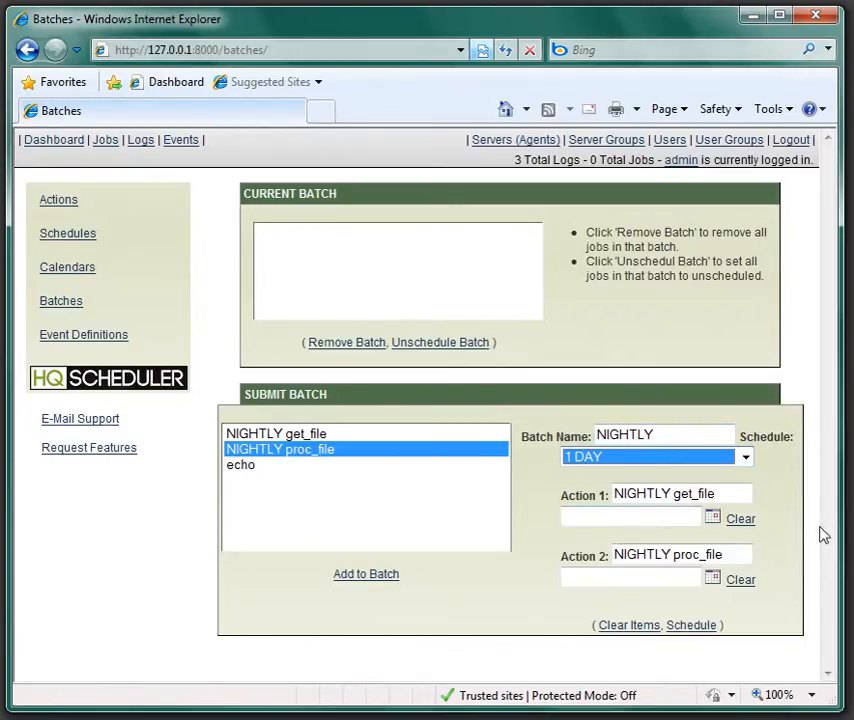
Set the batch's NIGHTLY get_file action to start on 2010-08-31 at 23:00:00, and save the date and time
left_click(665, 516)
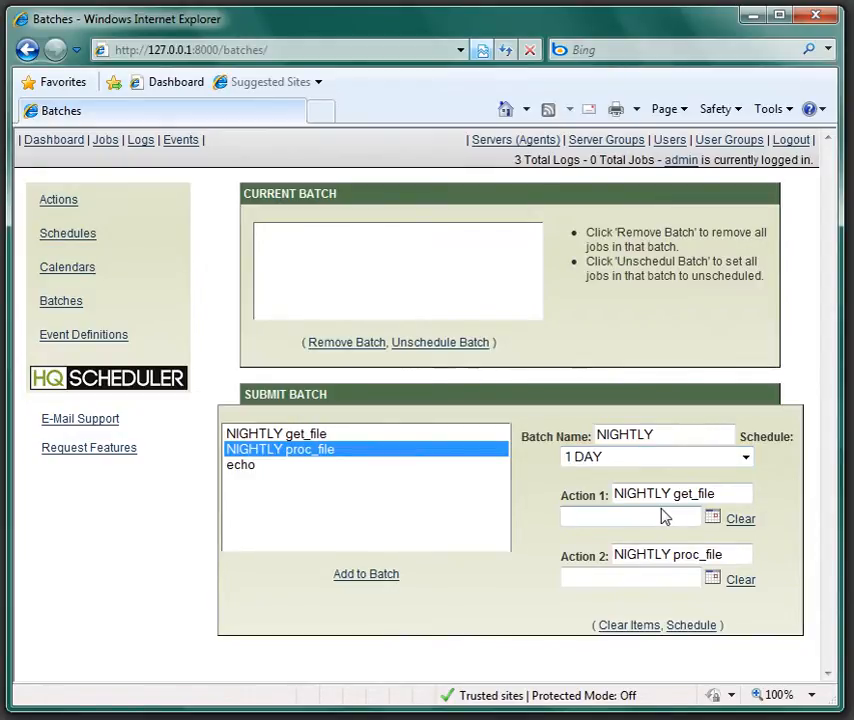
left_click(712, 519)
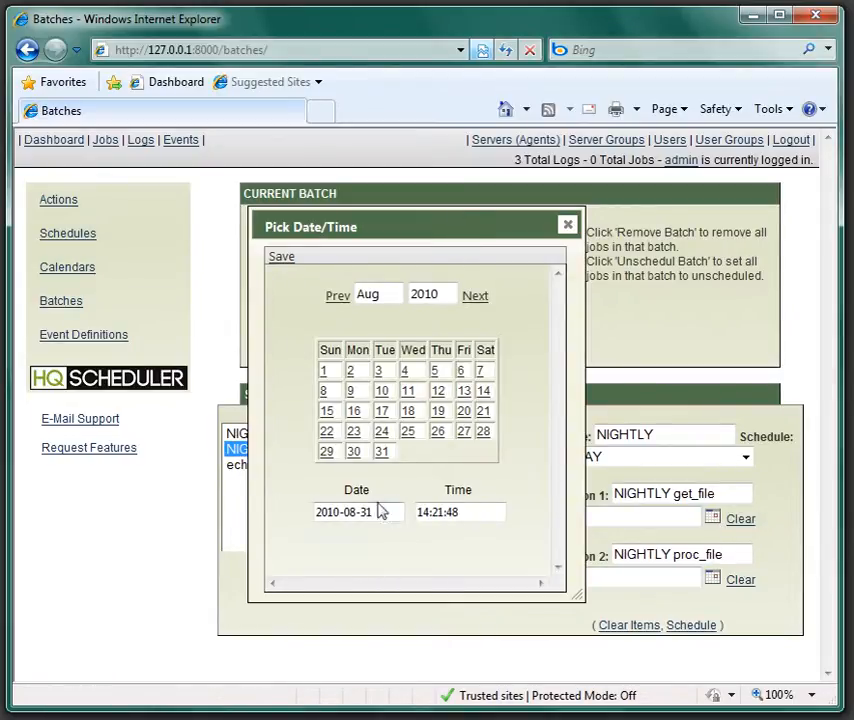
left_click(476, 515)
left_click_drag(473, 545, 472, 562)
left_click(445, 563)
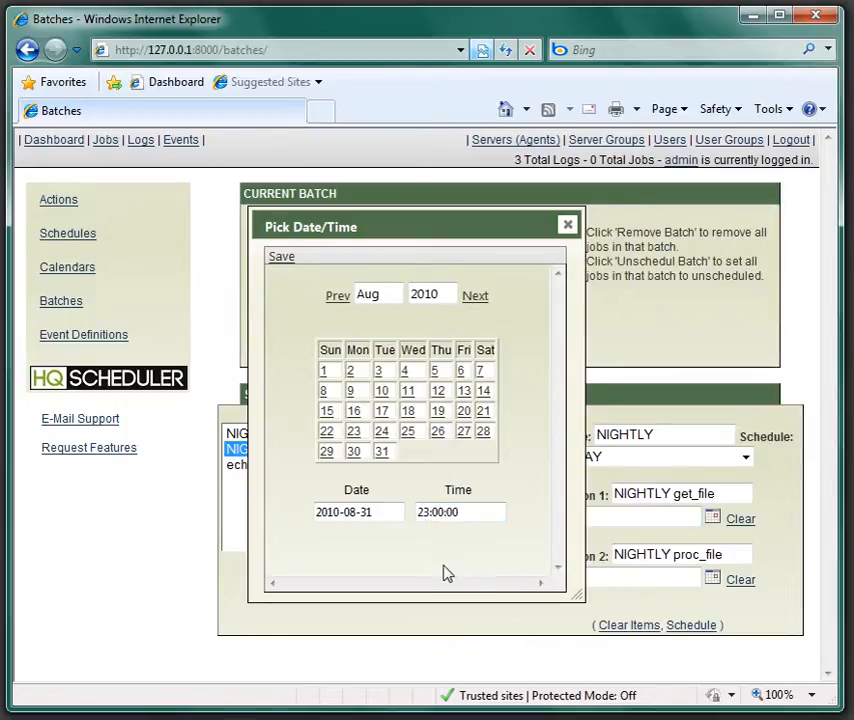
left_click(281, 257)
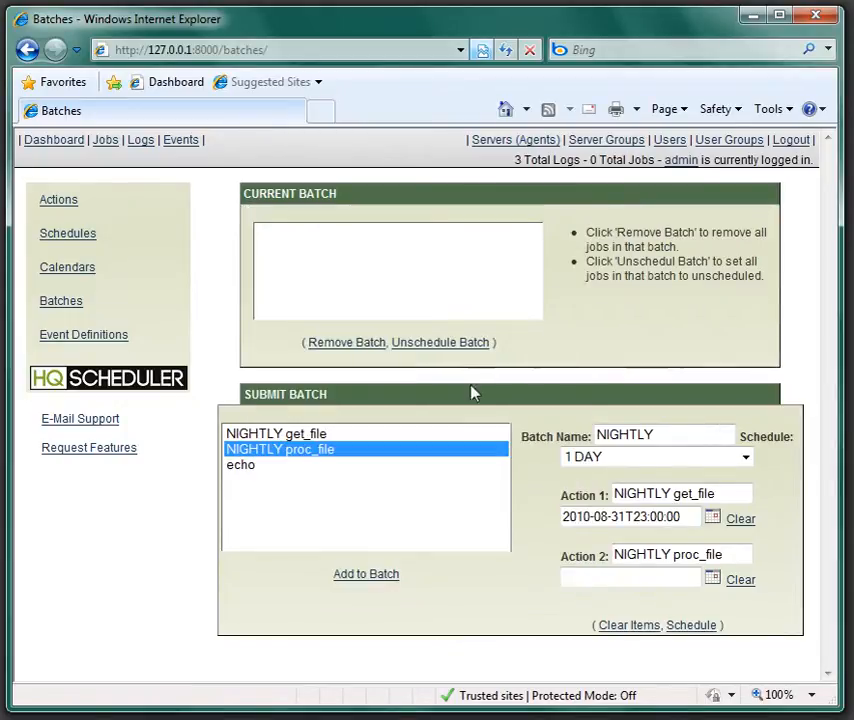
Copy the NIGHTLY get_file start date and time, 2010-08-31T23:00:00, to the batch's NIGHTLY proc_file action
left_click_drag(676, 518, 497, 541)
key("ctrl+c")
left_click(568, 578)
key("ctrl+v")
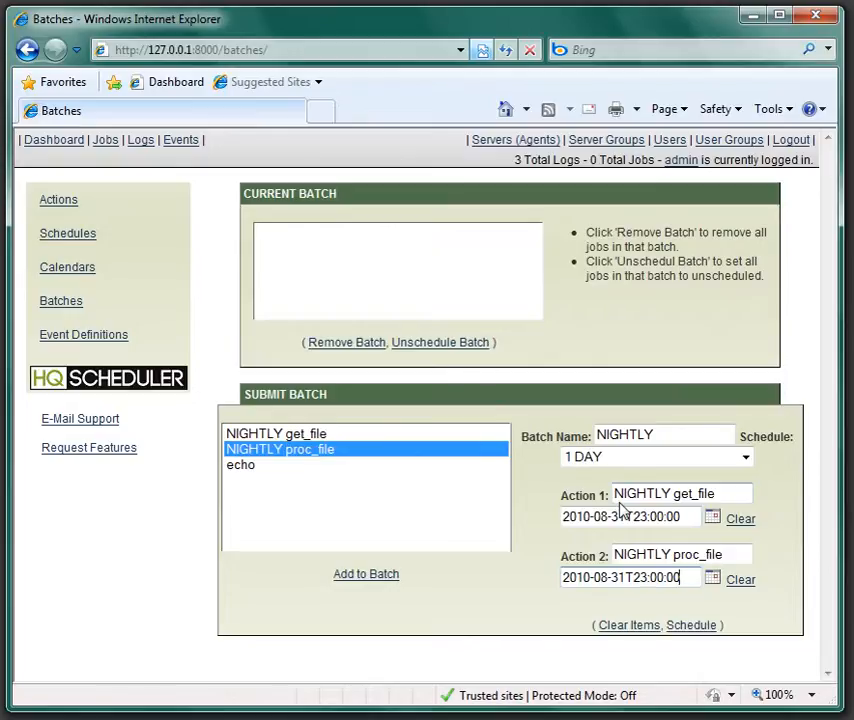
Submit the NIGHTLY batch for scheduling and check its jobs' batch names and next run times on the Dashboard
left_click(697, 627)
left_click(506, 462)
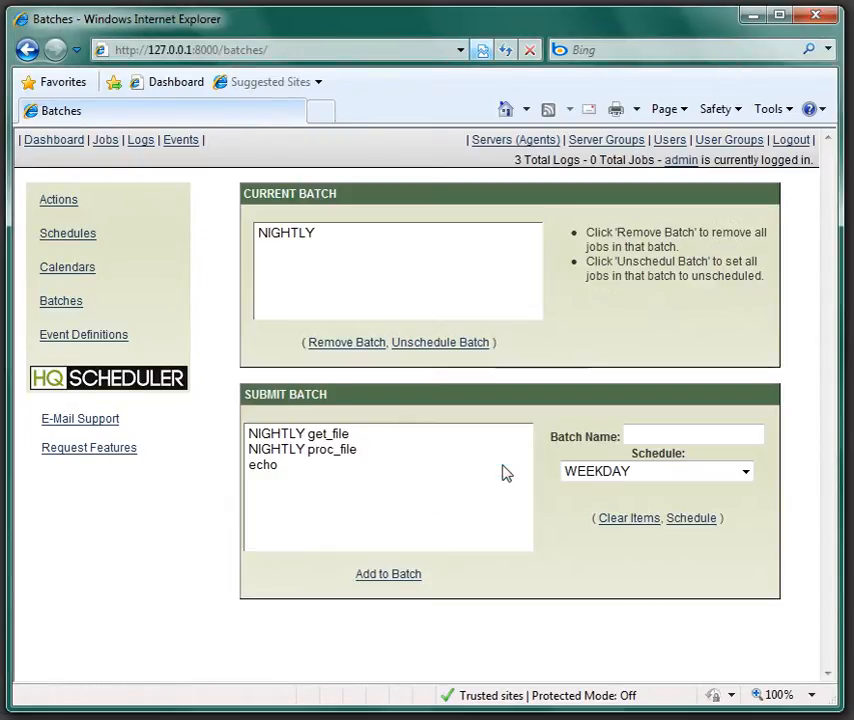
left_click(62, 146)
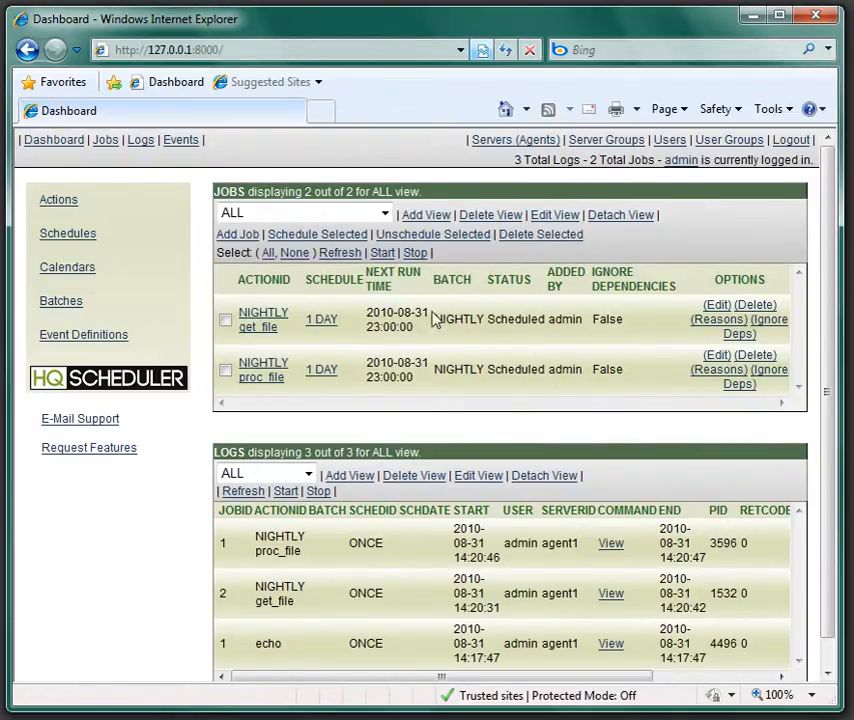
left_click_drag(441, 321, 487, 325)
left_click_drag(487, 372, 448, 375)
left_click(394, 334)
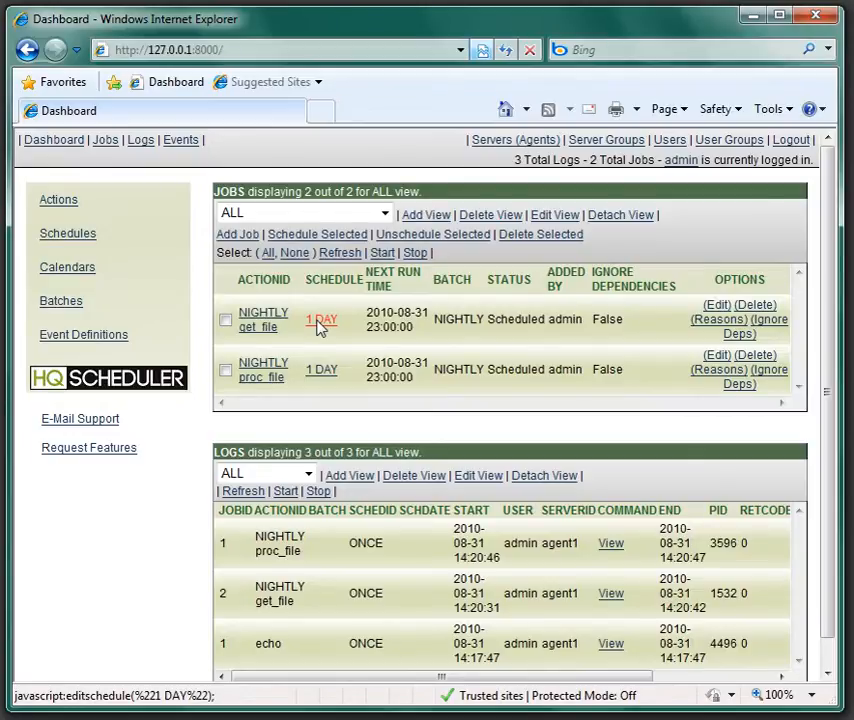
Review the full list of upcoming run dates for the NIGHTLY get_file job, and close the job's details
left_click(727, 307)
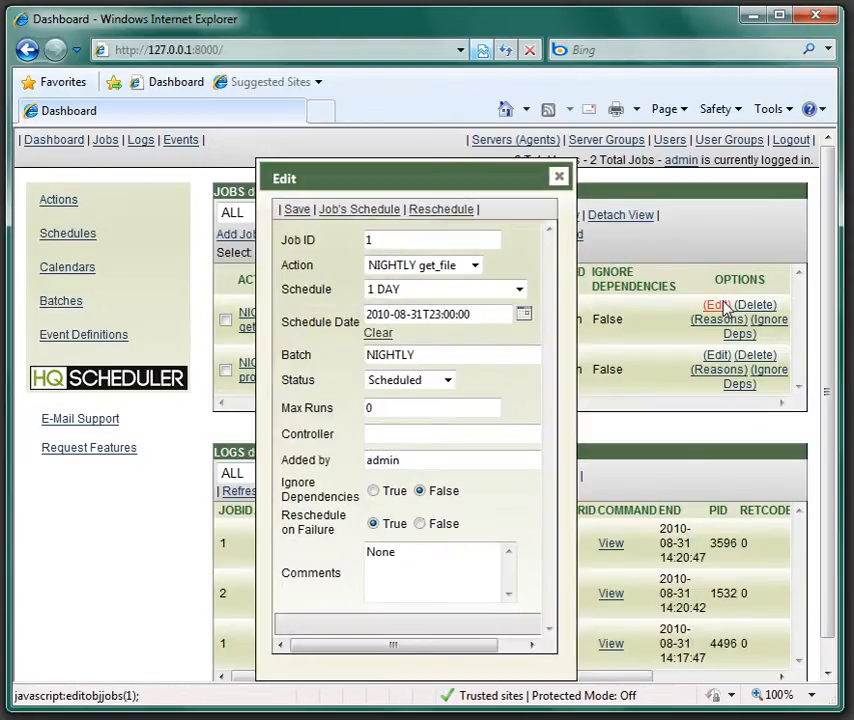
left_click(362, 212)
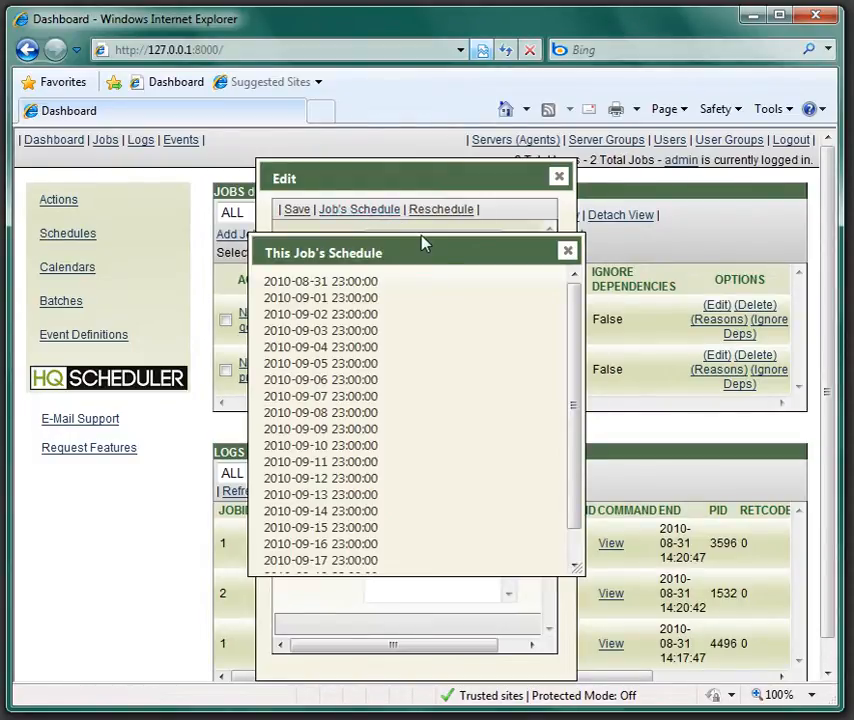
left_click_drag(423, 245, 597, 223)
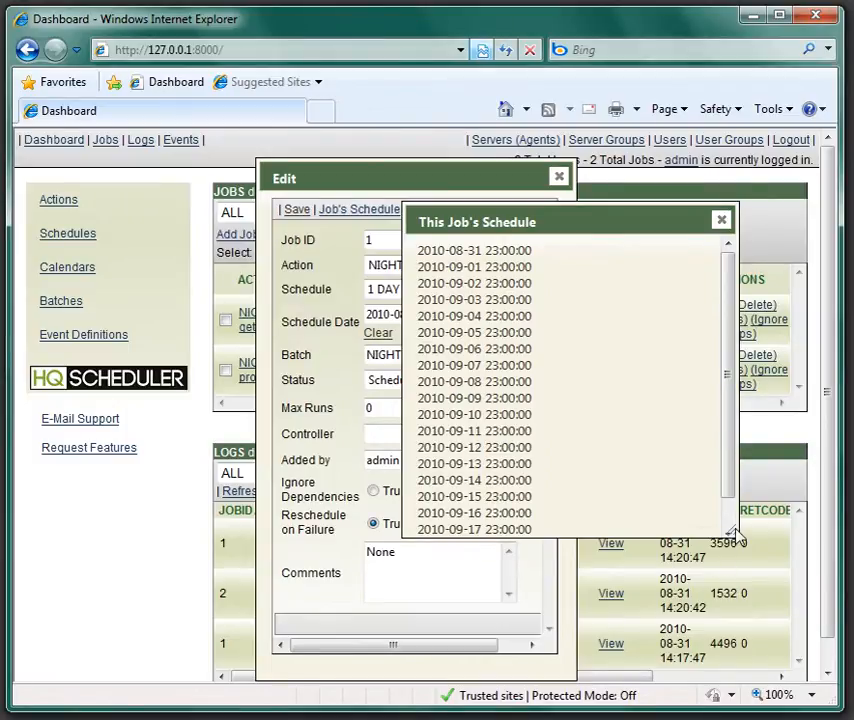
left_click_drag(735, 537, 755, 595)
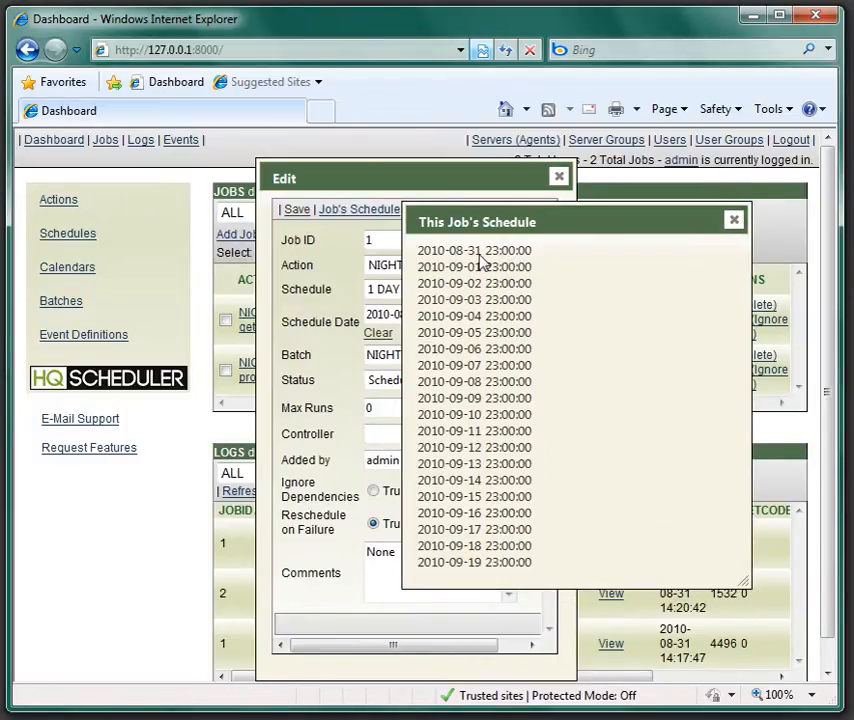
left_click_drag(487, 267, 536, 567)
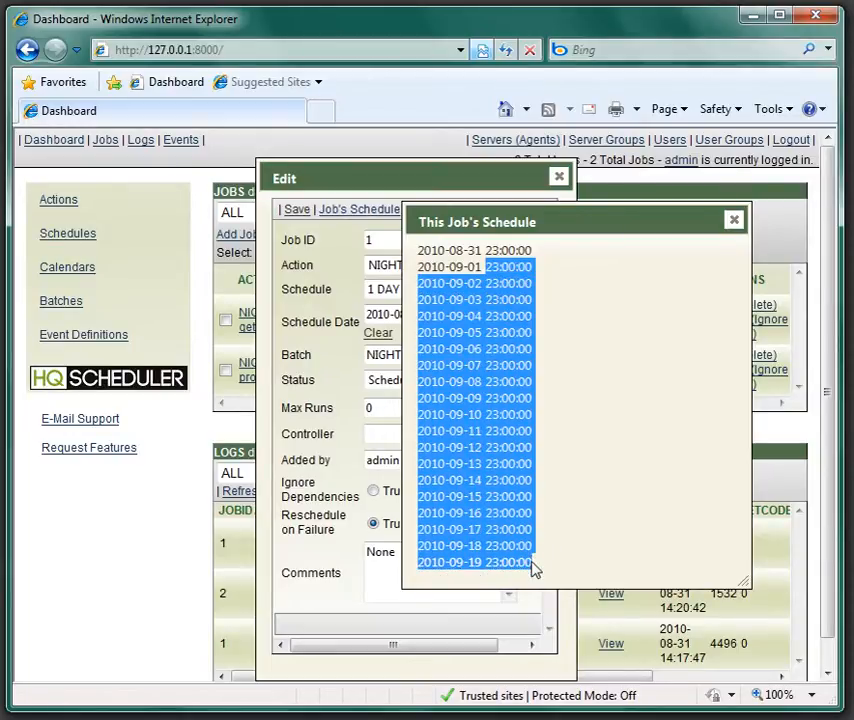
left_click(555, 427)
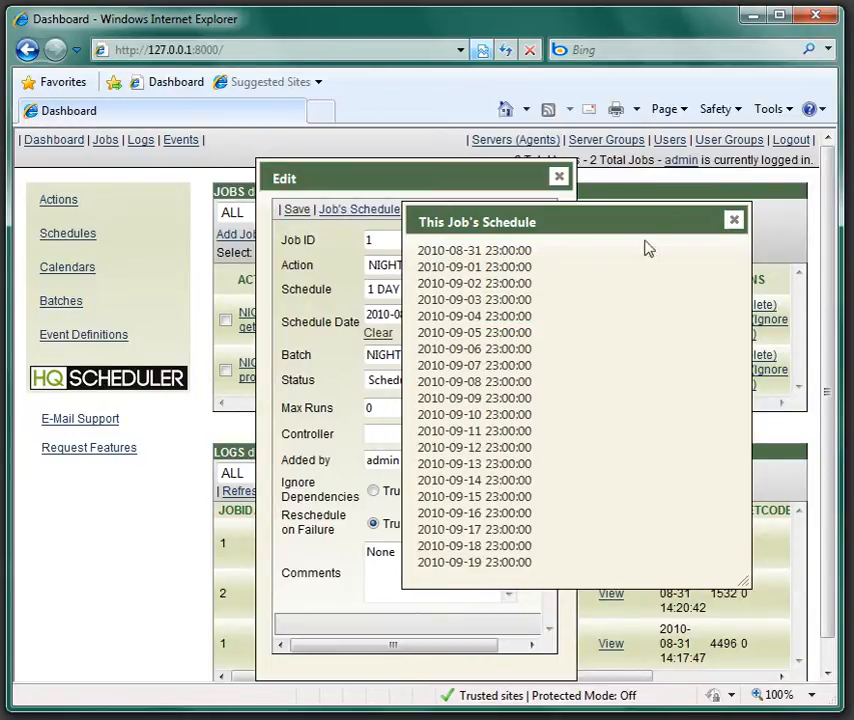
left_click(735, 221)
left_click(559, 179)
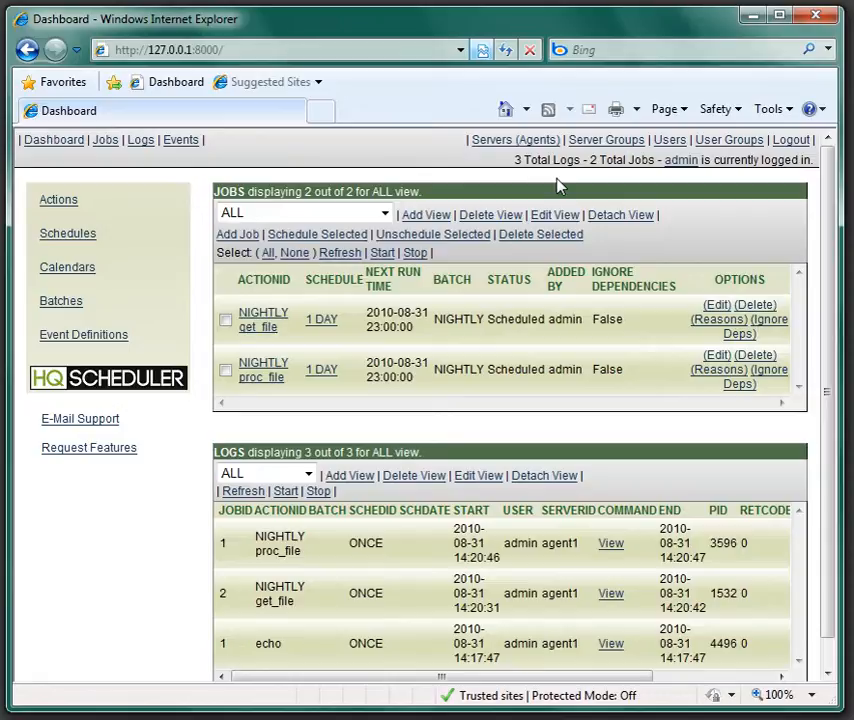
Skip the upcoming run of the NIGHTLY get_file job by rescheduling it, and check its status in the jobs list
left_click(715, 306)
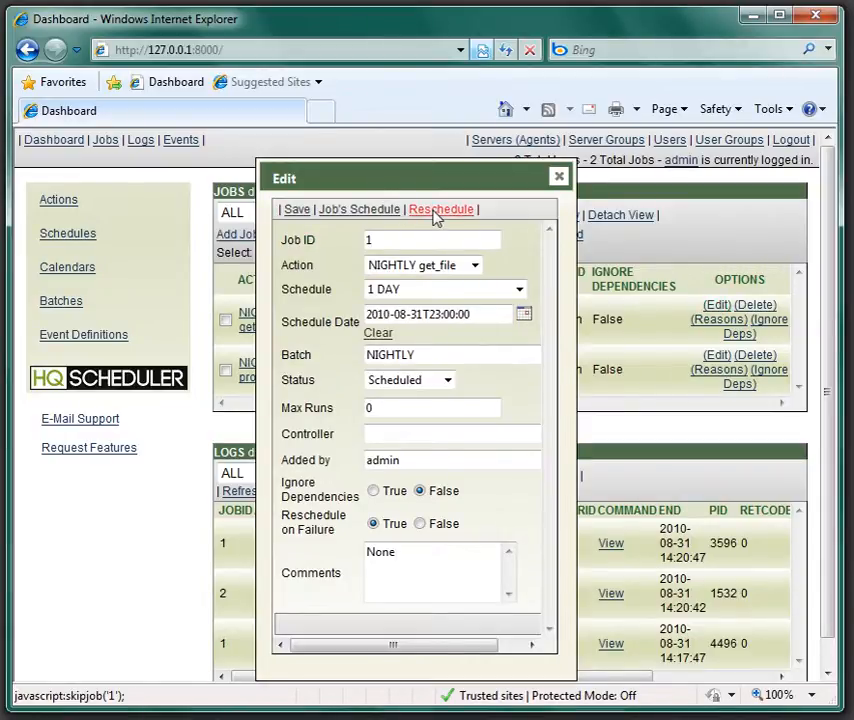
left_click(436, 213)
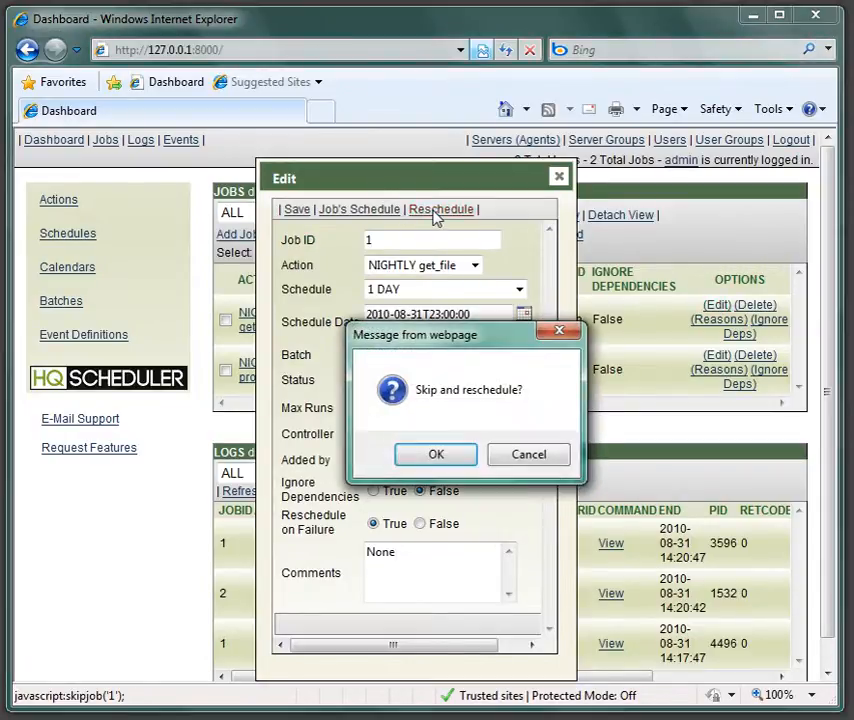
left_click(437, 457)
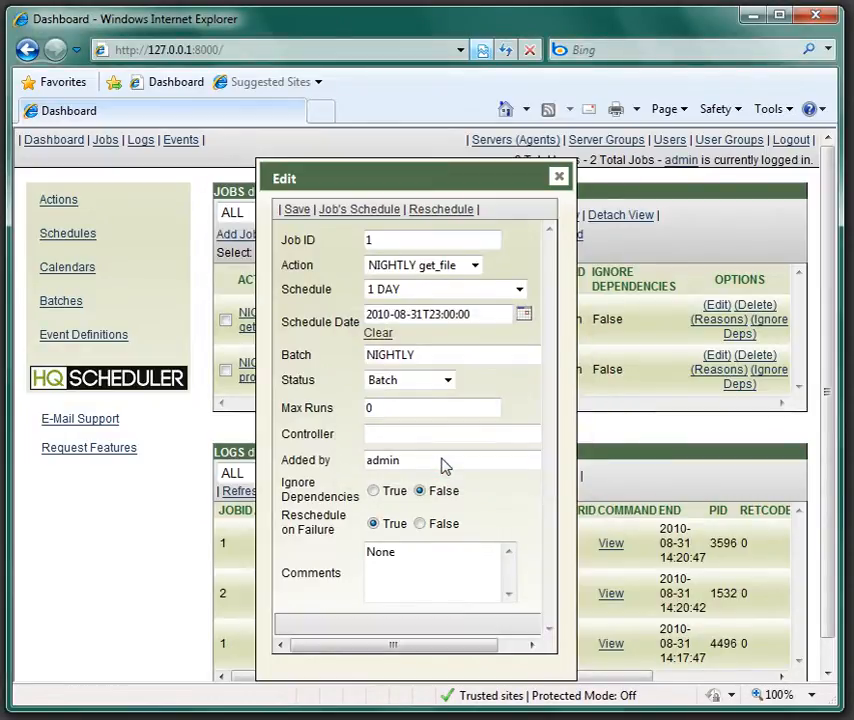
left_click(562, 177)
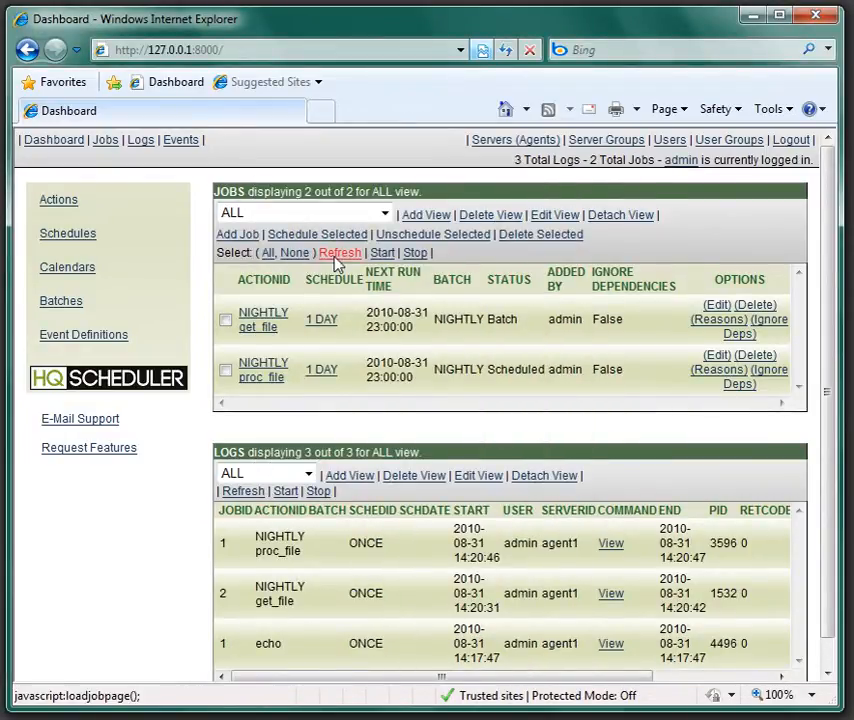
left_click_drag(516, 322, 490, 324)
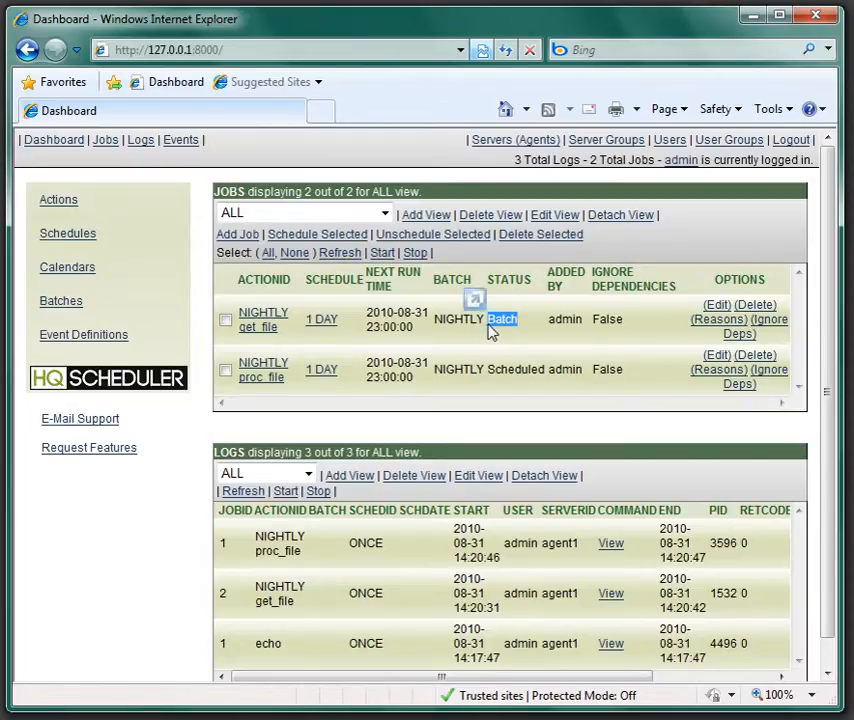
left_click(488, 324)
Skip the upcoming run of the NIGHTLY proc_file job by rescheduling it, and close the job's details
left_click(720, 358)
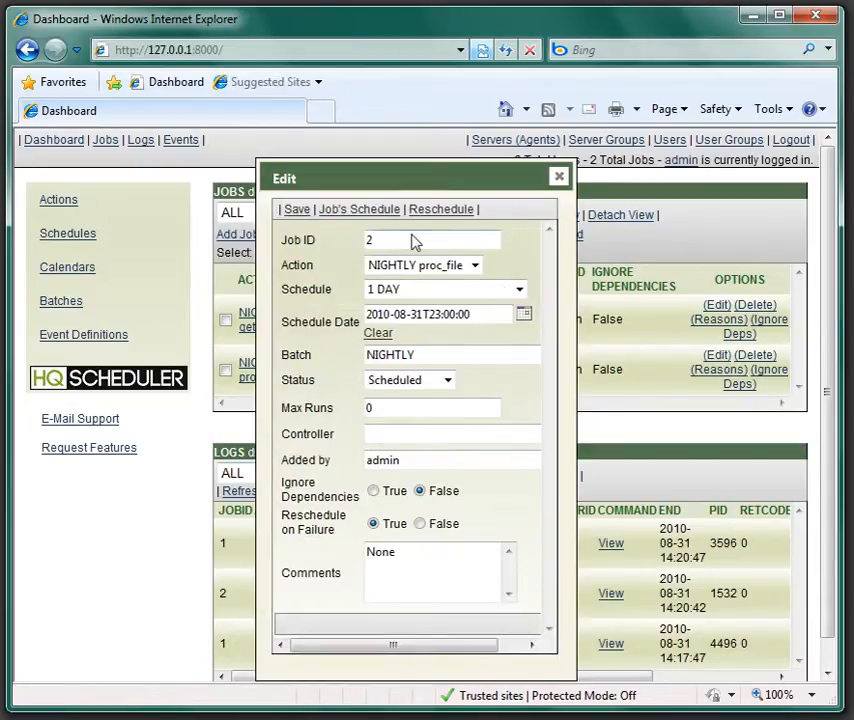
left_click(441, 212)
left_click(457, 455)
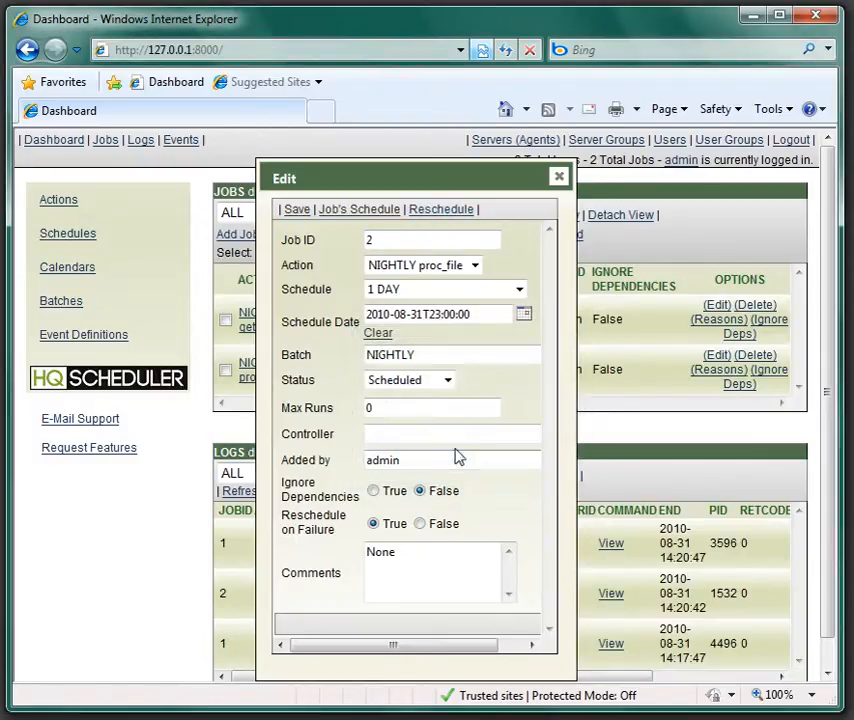
left_click(558, 177)
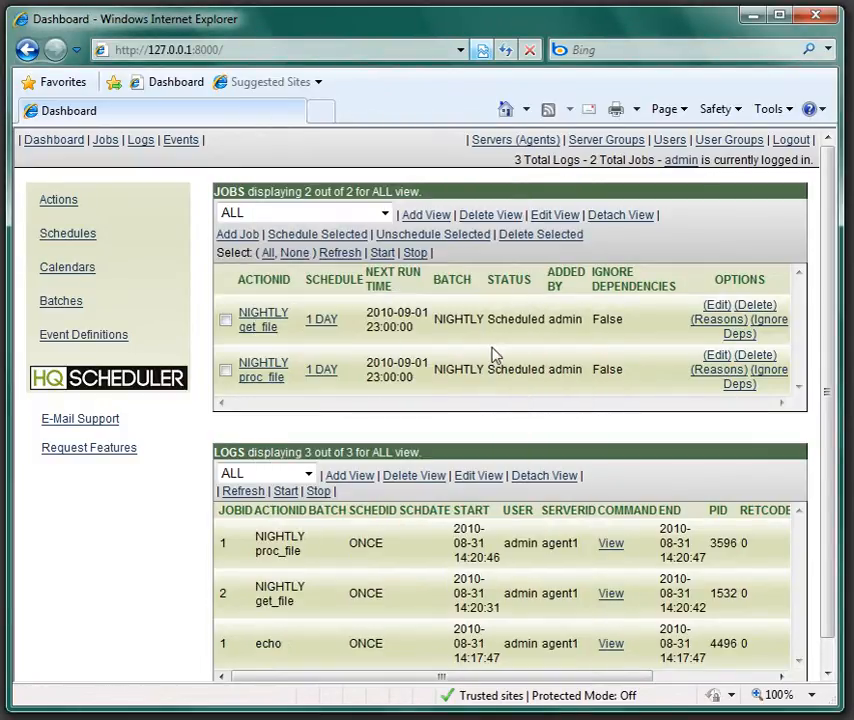